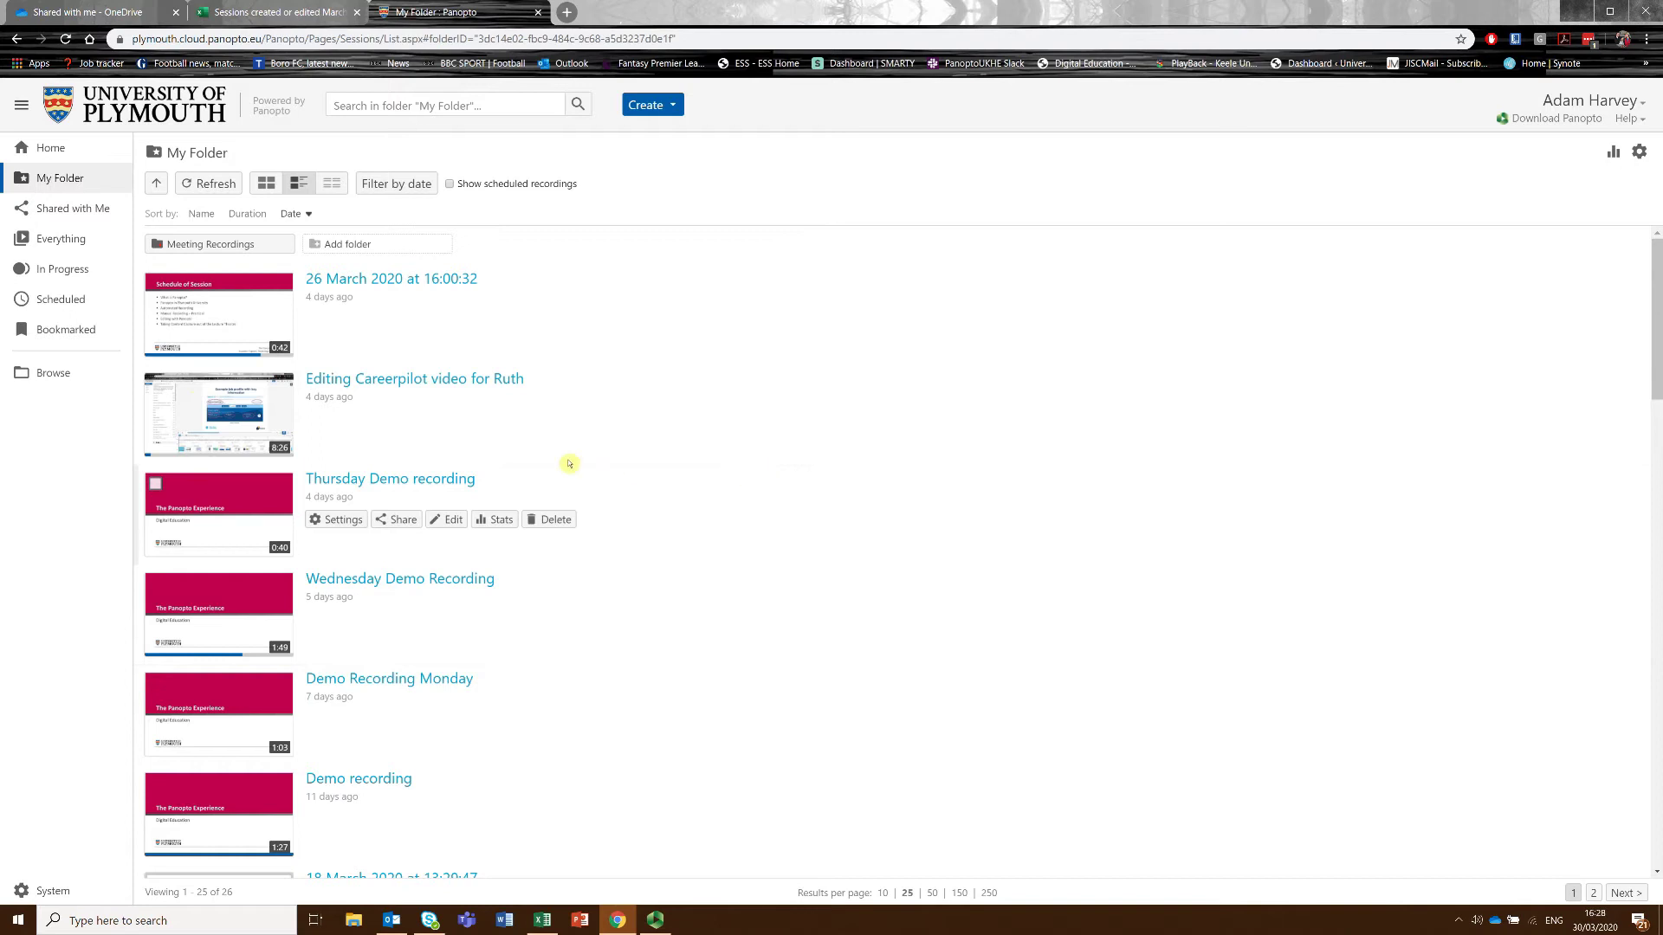
# Open the Meeting Recordings folder and examine the overview settings of the oldest Zoom meeting recording, dated 17 February 2020.
pyautogui.click(263, 249)
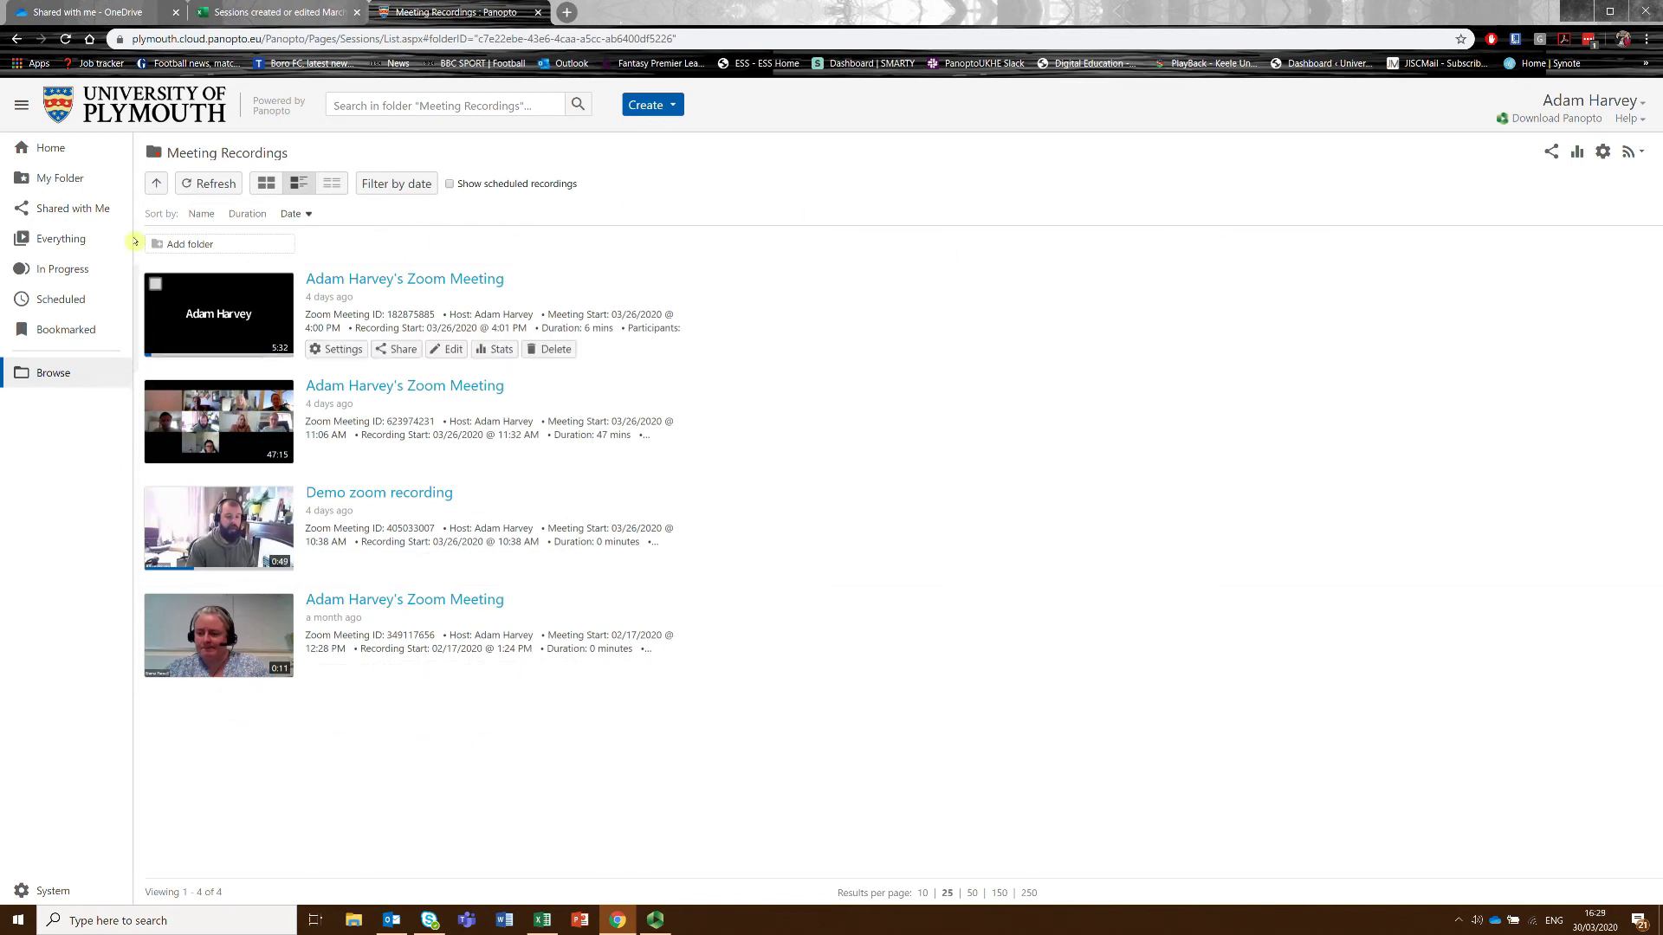
pyautogui.click(50, 182)
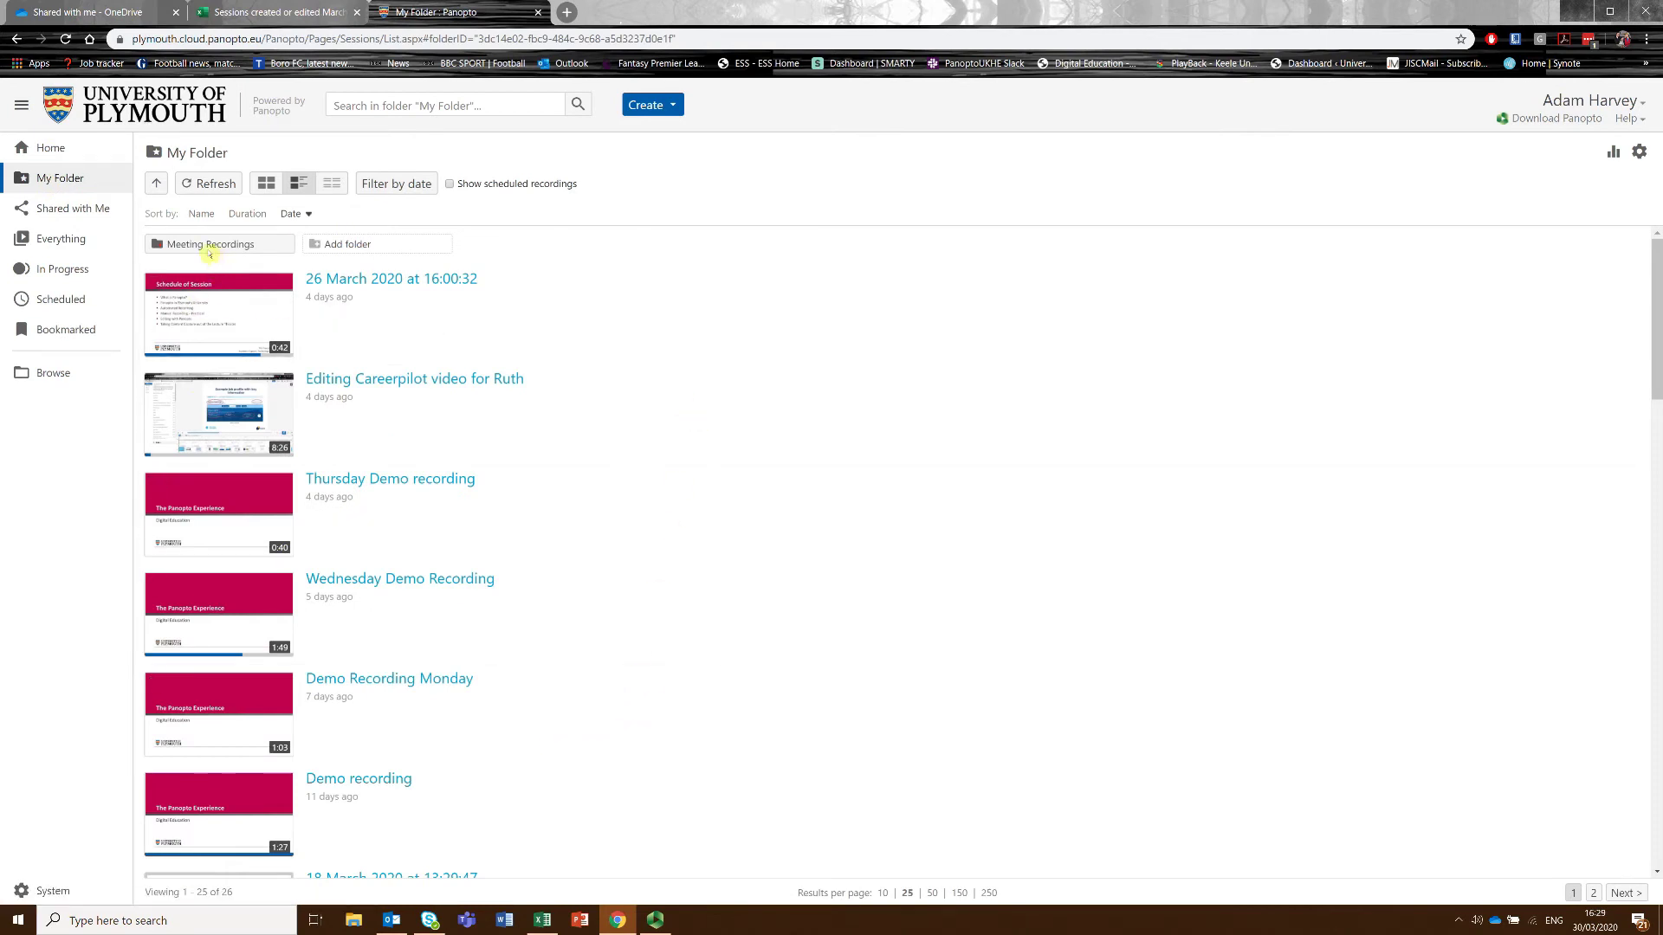
pyautogui.click(198, 248)
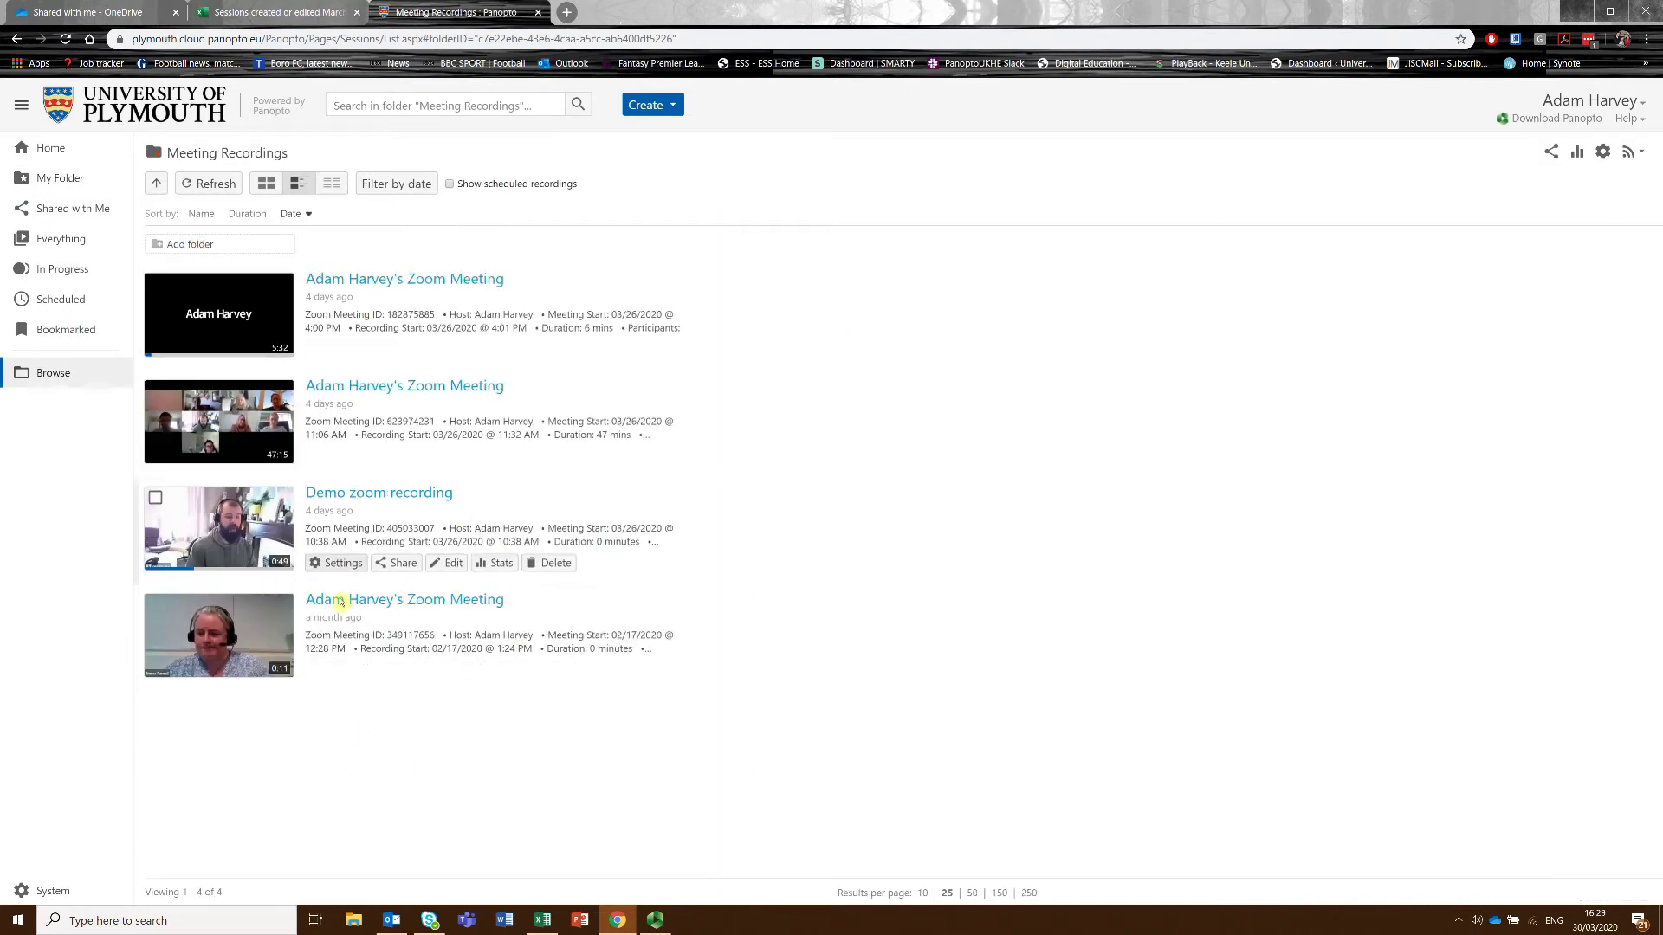
pyautogui.click(339, 671)
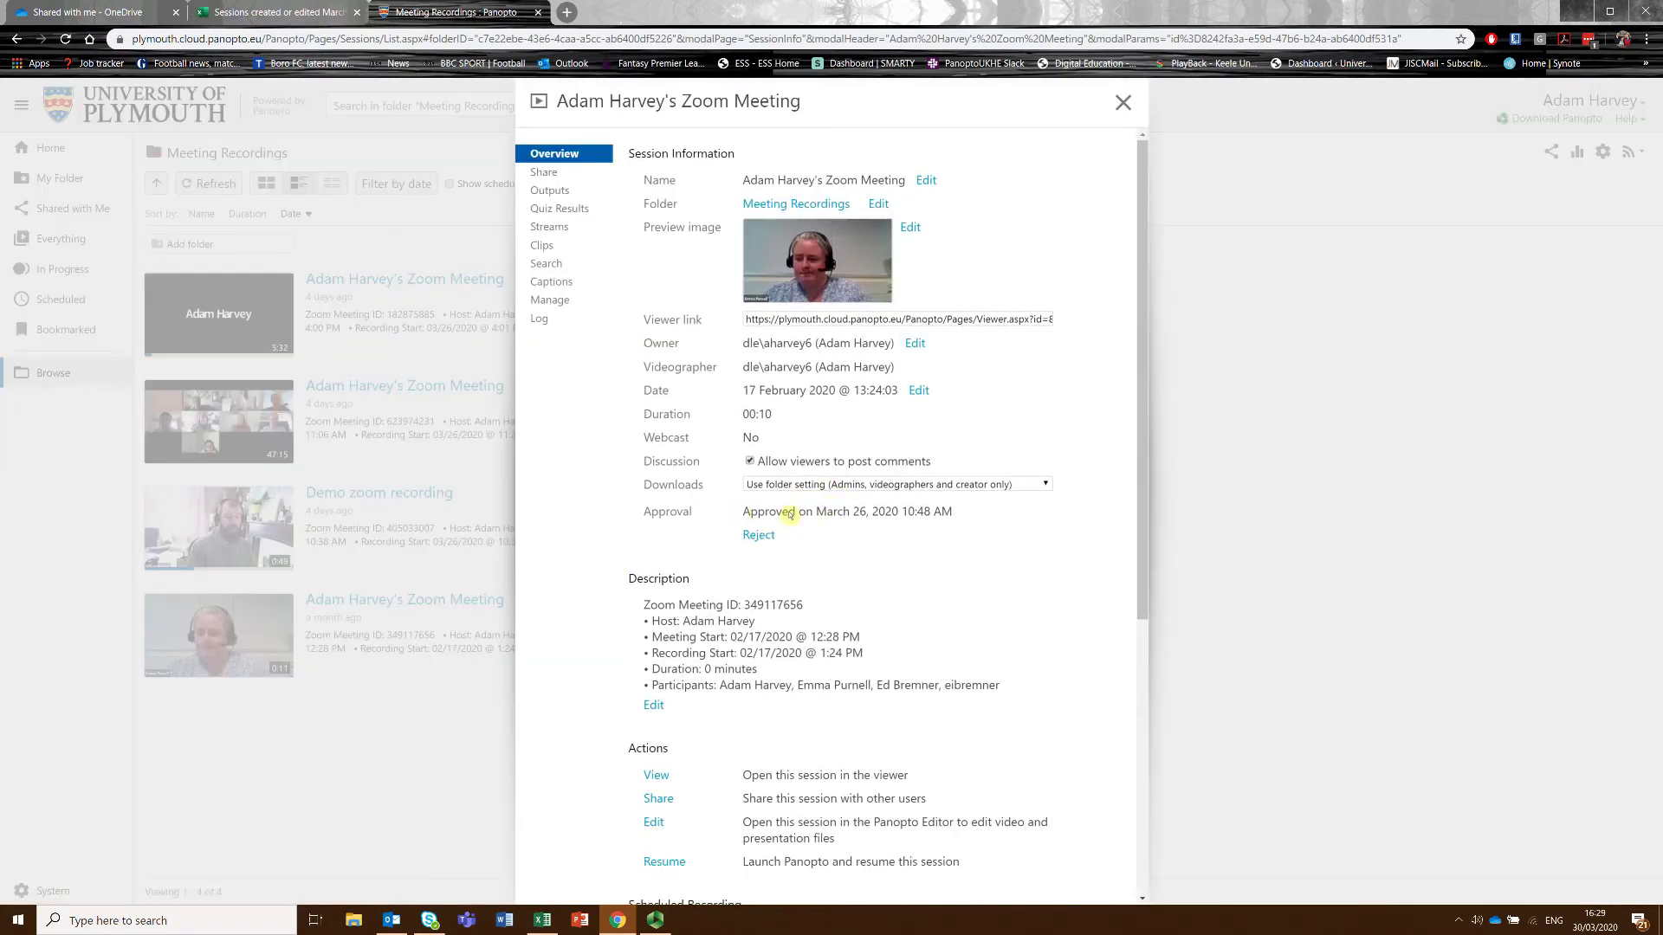
pyautogui.click(1121, 100)
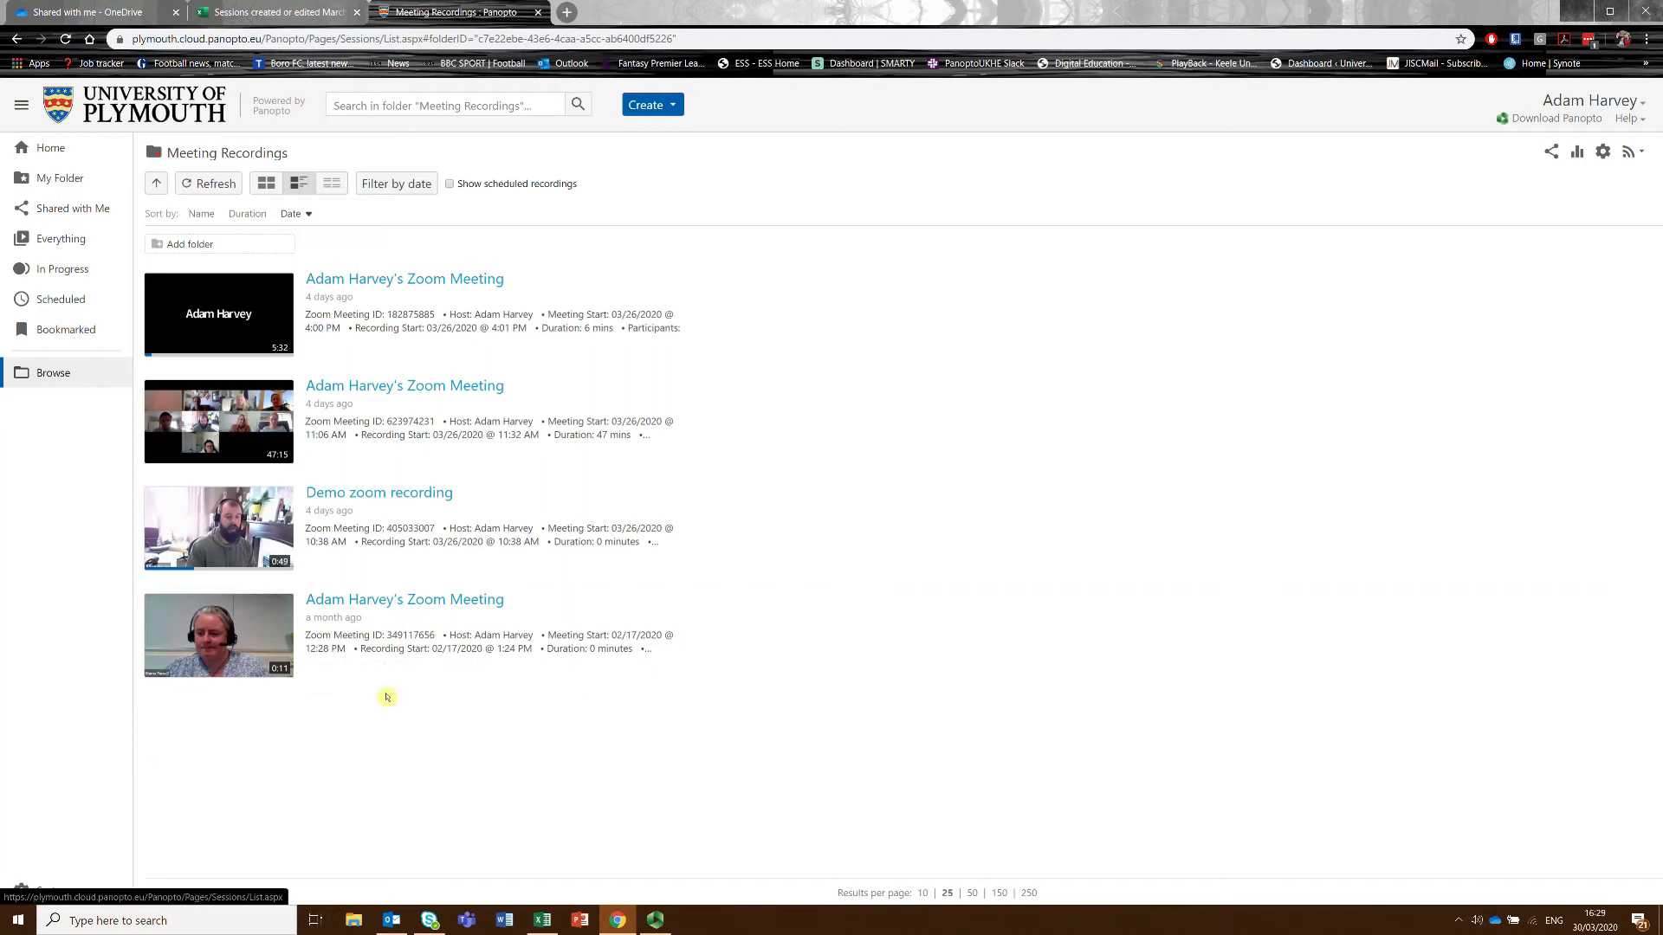
# Open the sharing settings of the oldest Zoom meeting recording in the Meeting Recordings folder.
pyautogui.click(397, 671)
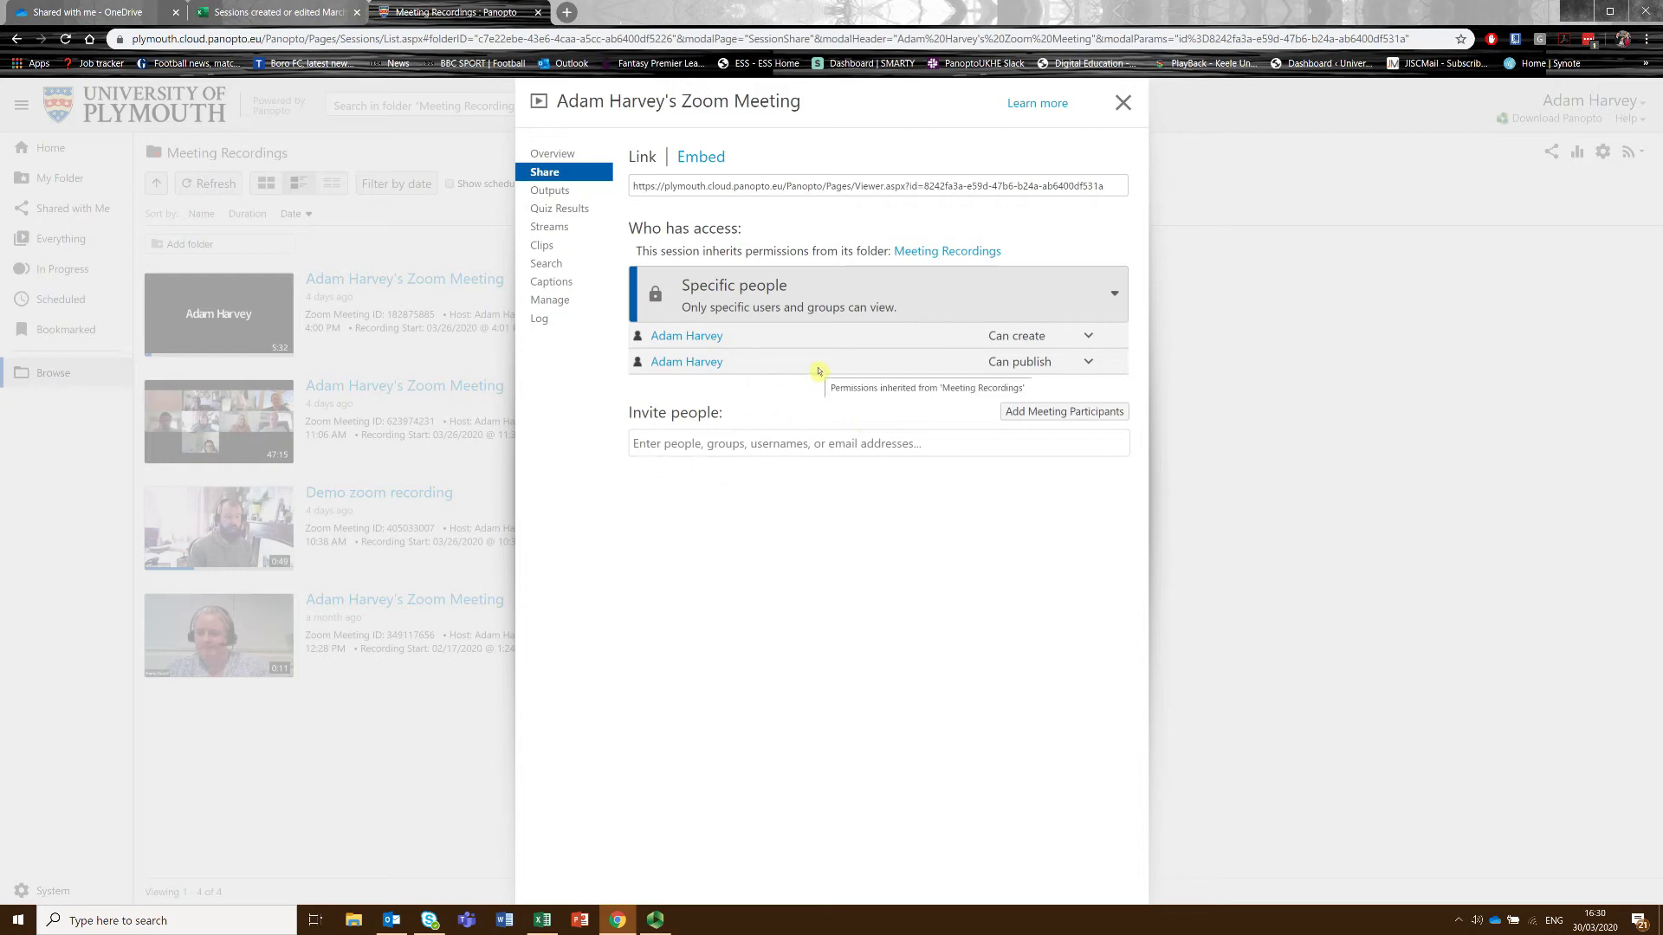
# Try inviting one person by name with email notification turned off, and remove that invitee again.
pyautogui.click(718, 442)
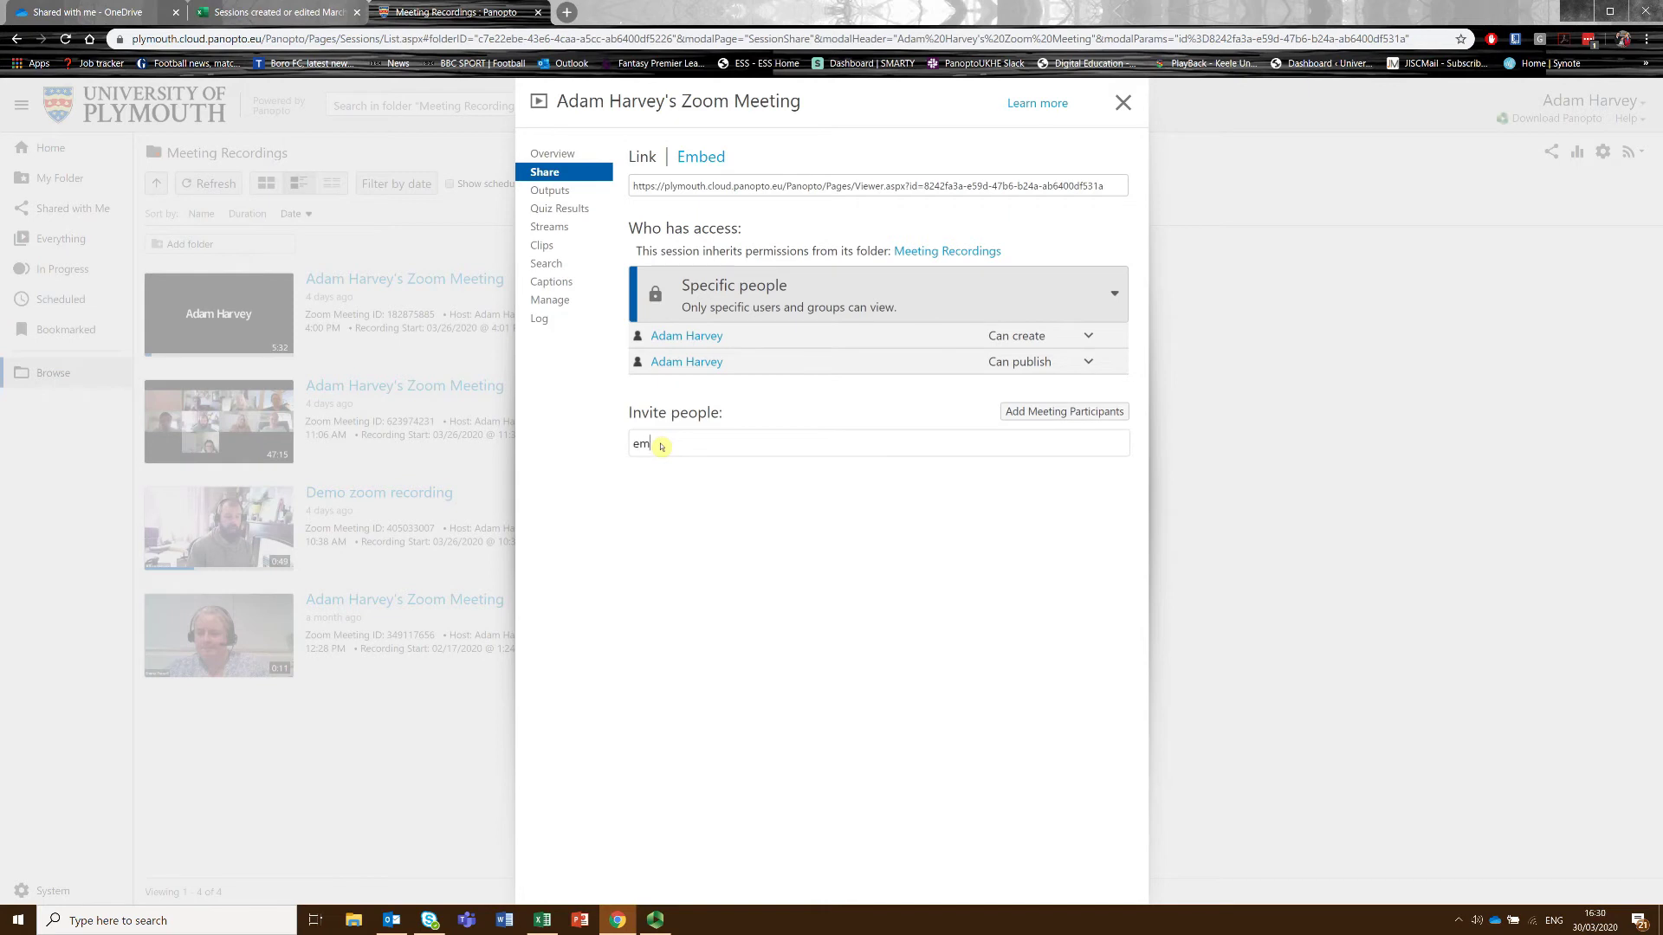
pyautogui.write('emma pu')
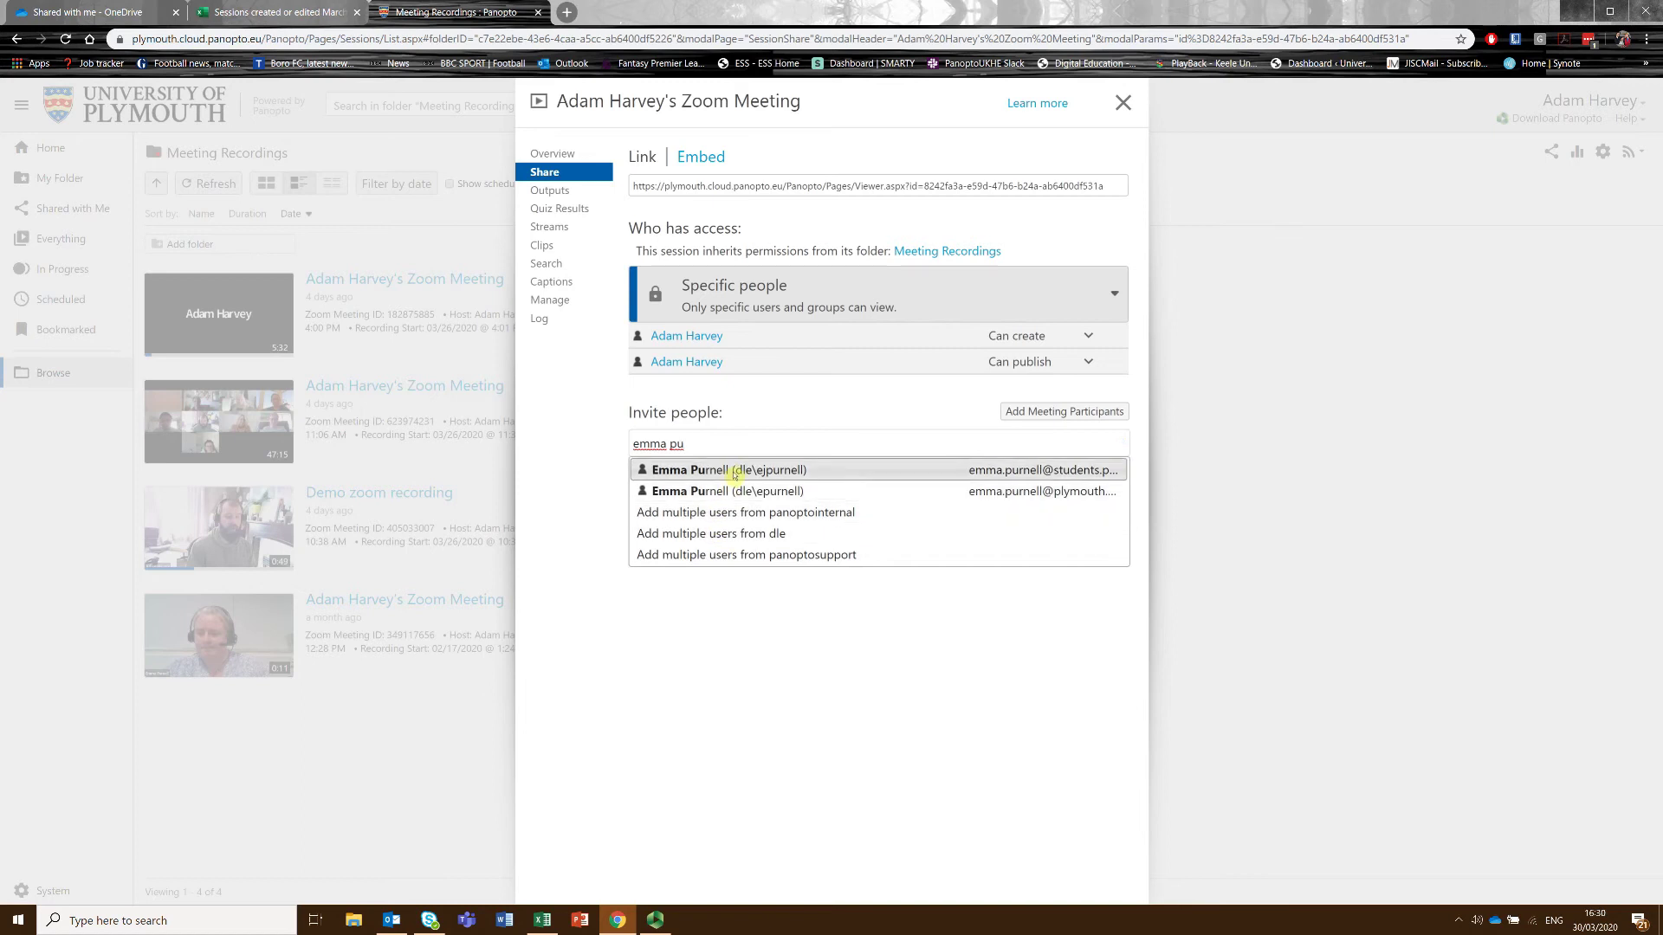
pyautogui.click(732, 491)
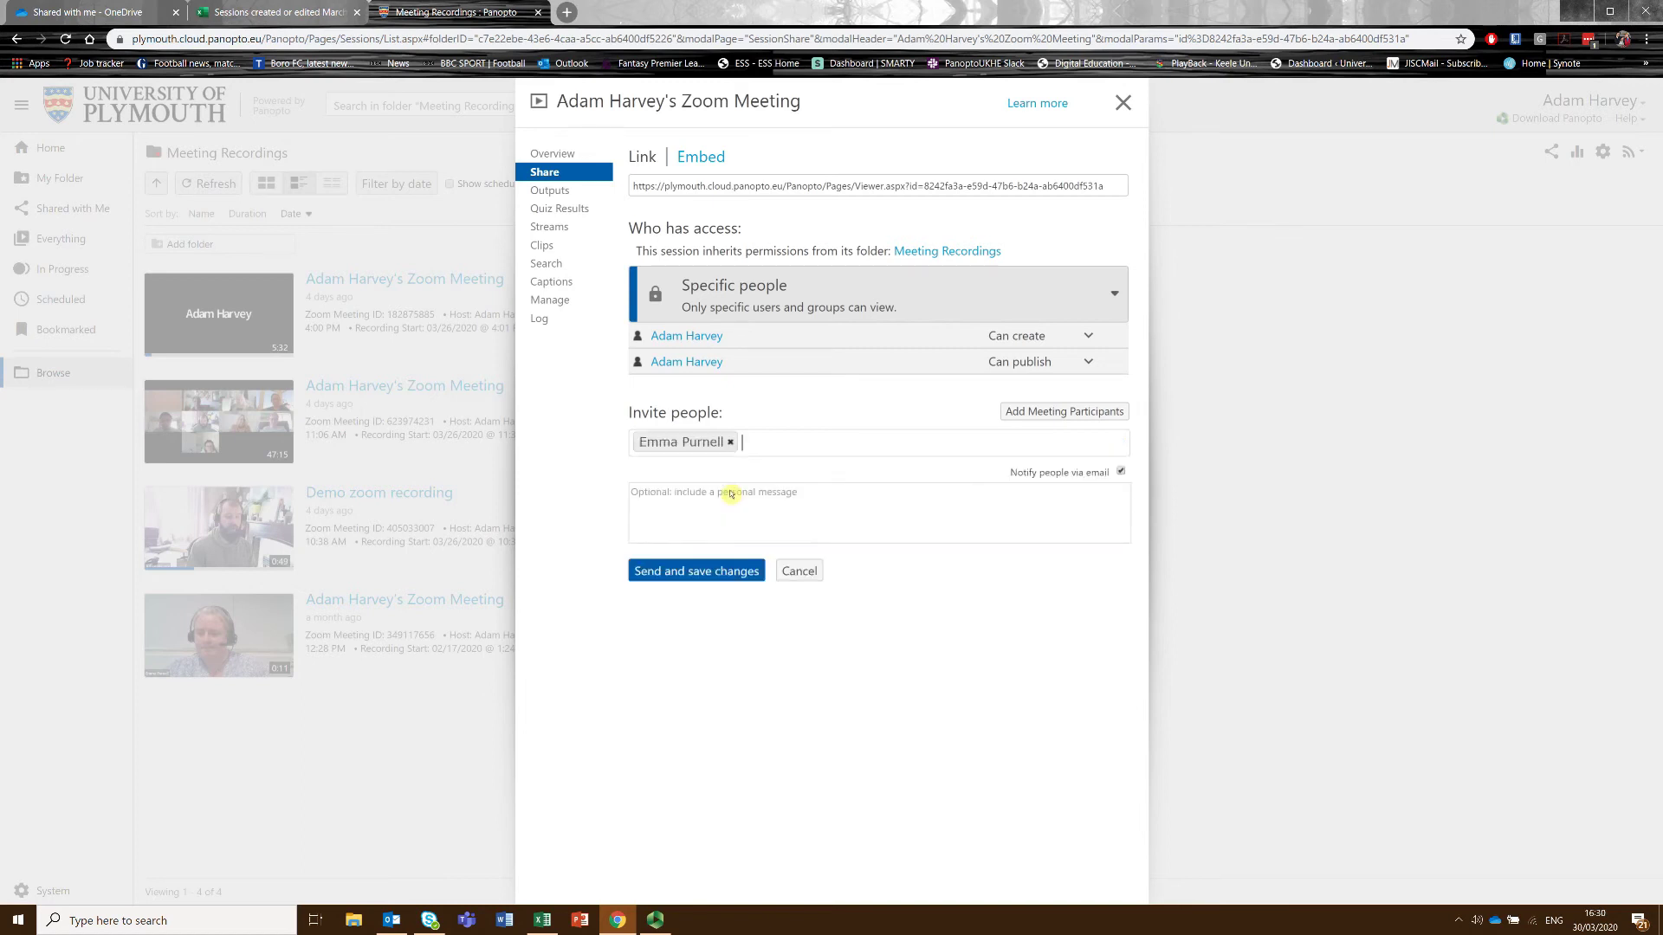
pyautogui.click(1118, 472)
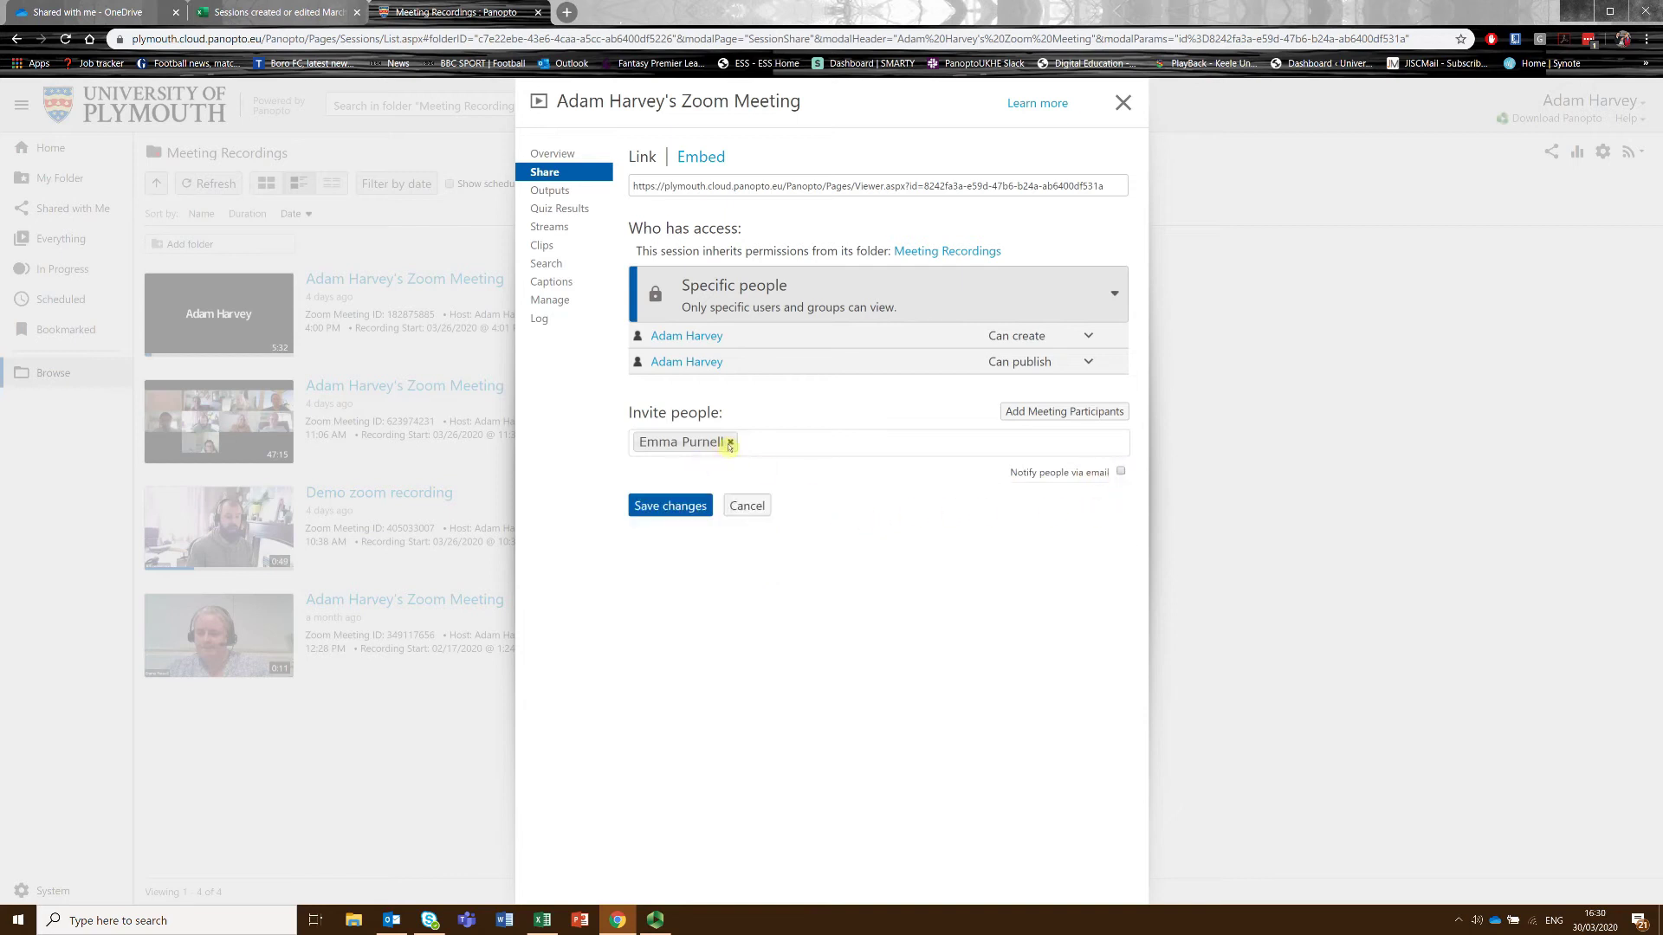
pyautogui.click(730, 443)
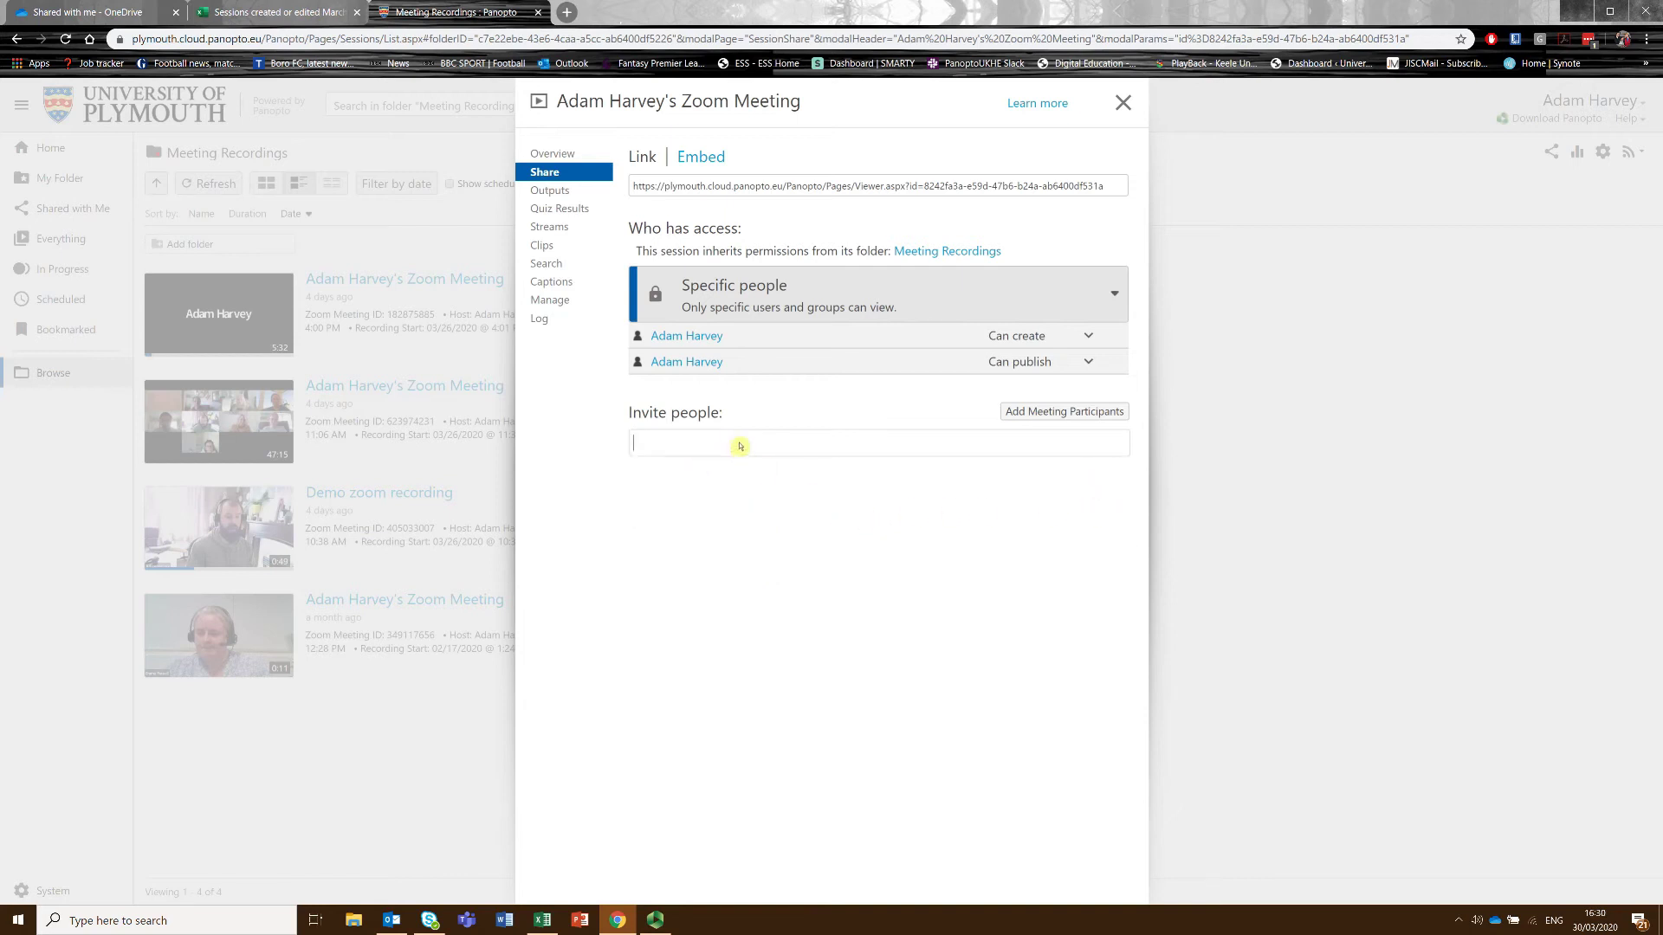
# Give the meeting participants except the owner access without email notification, and select the recording's share link.
pyautogui.click(1061, 413)
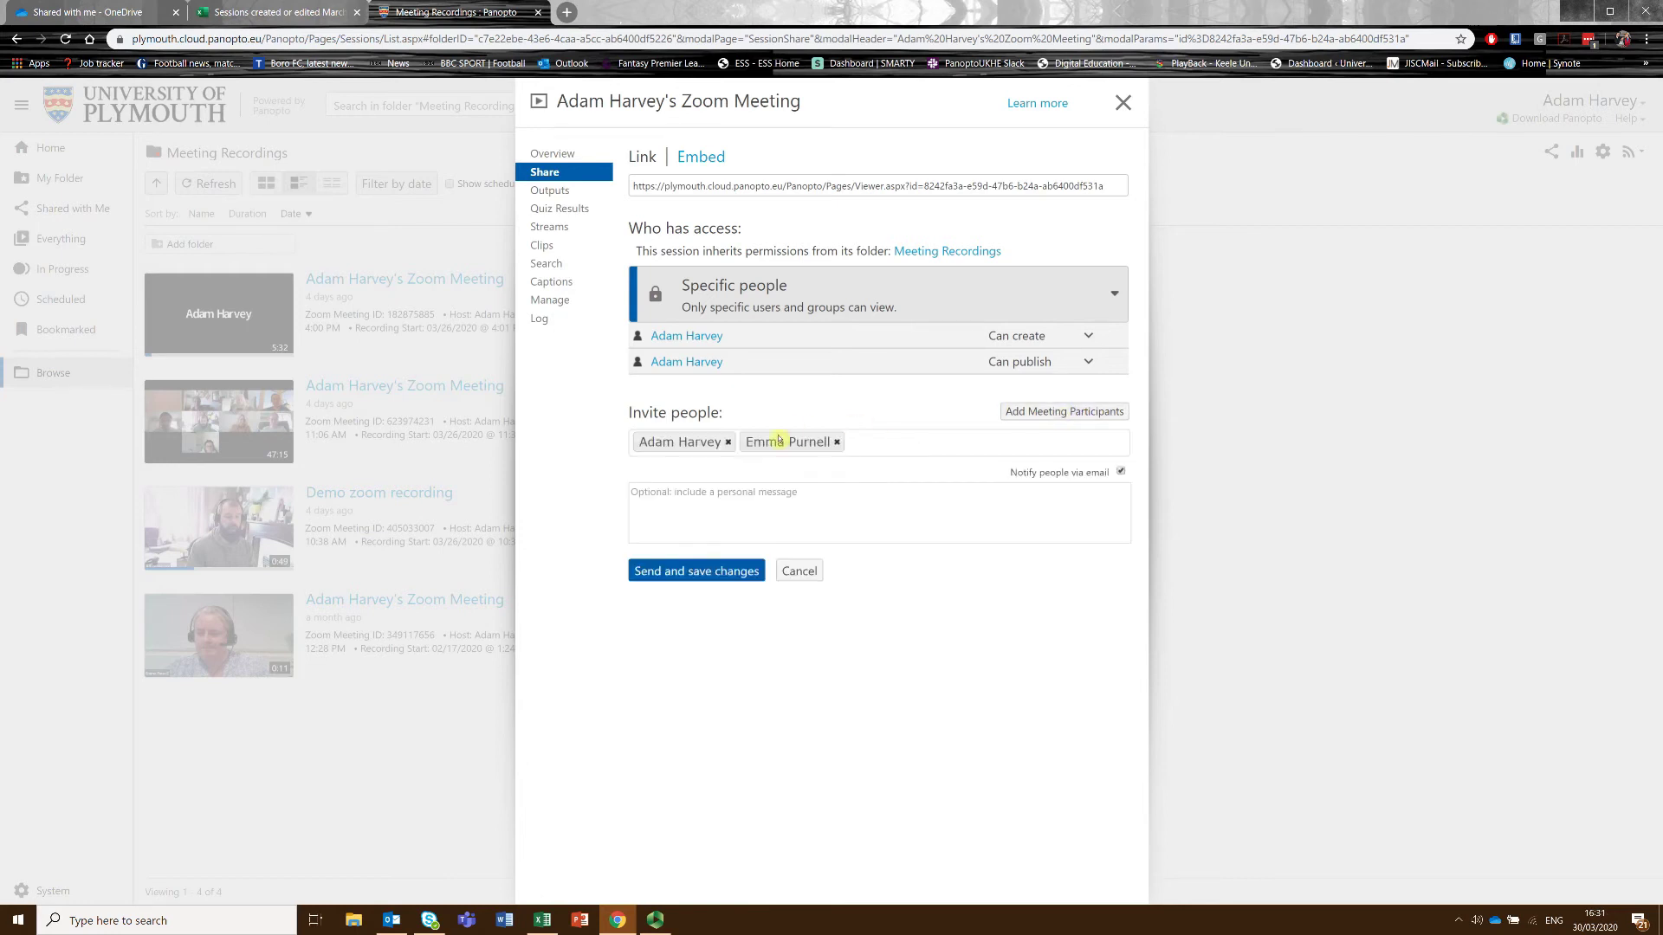
pyautogui.click(728, 443)
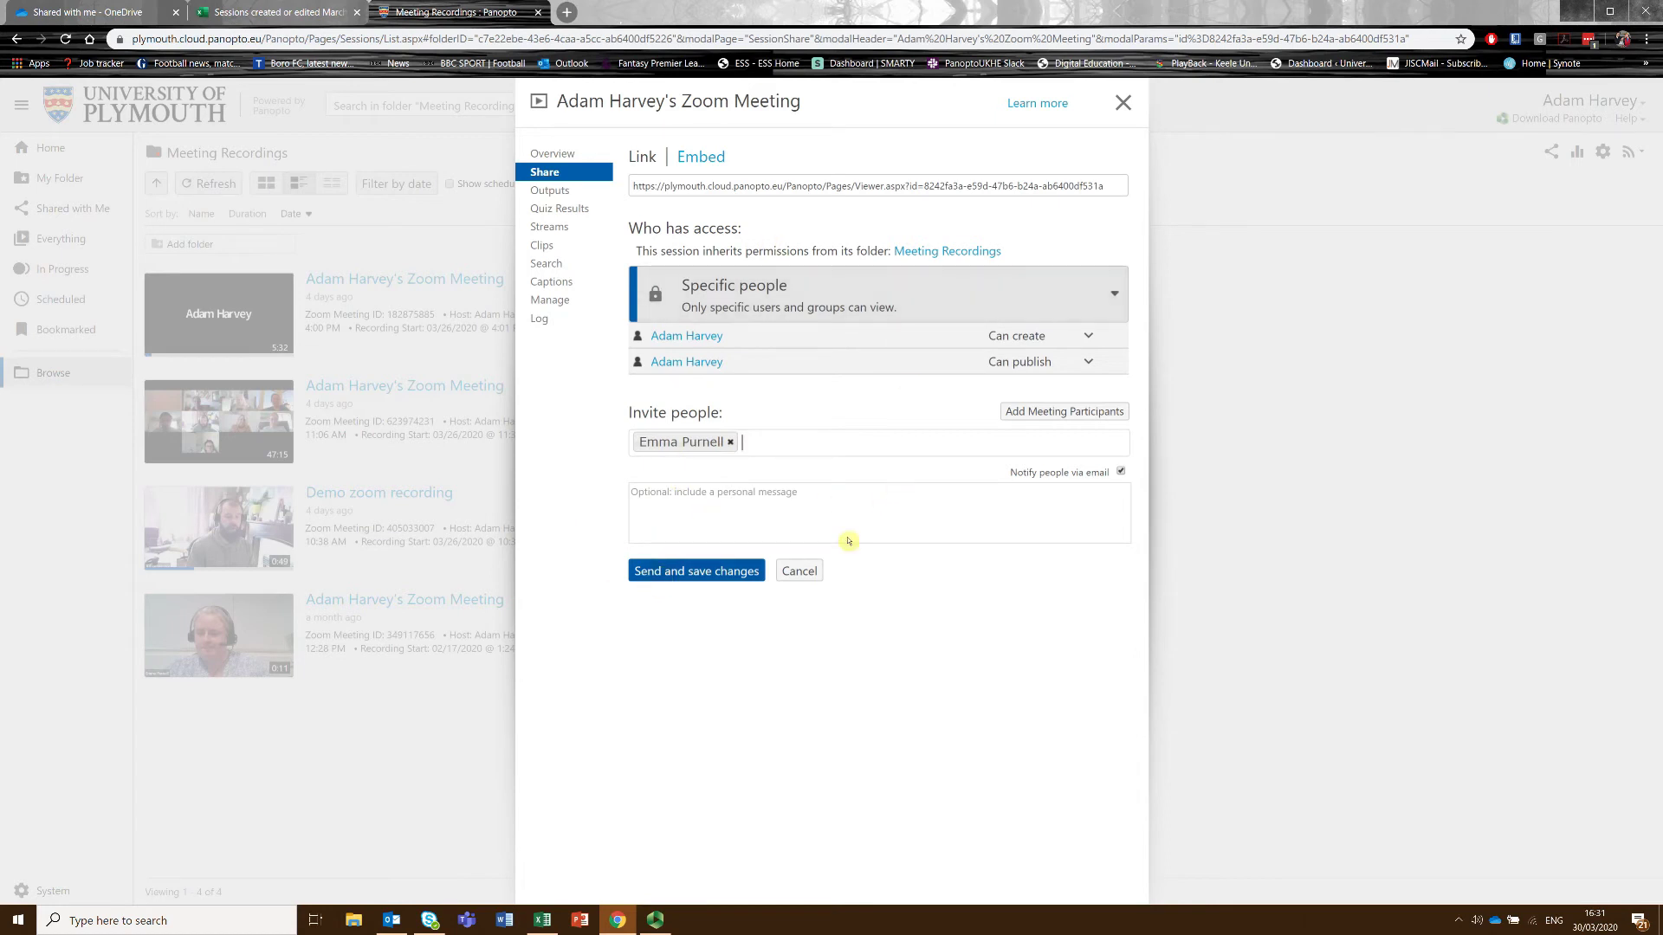
pyautogui.click(1121, 471)
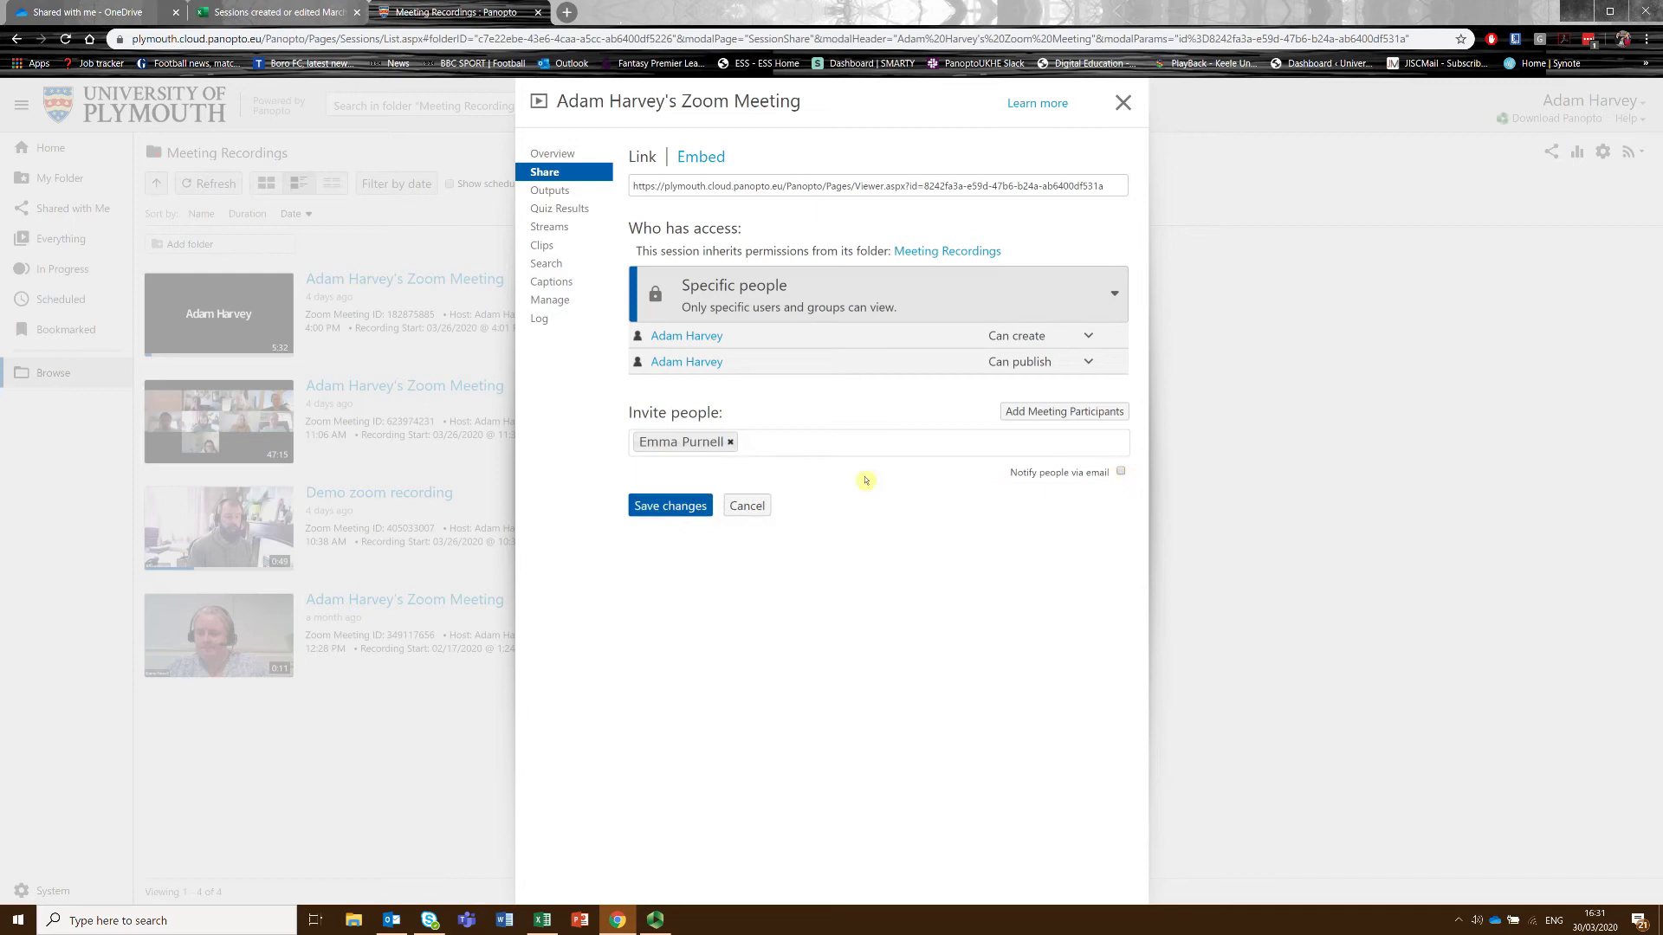
pyautogui.click(651, 512)
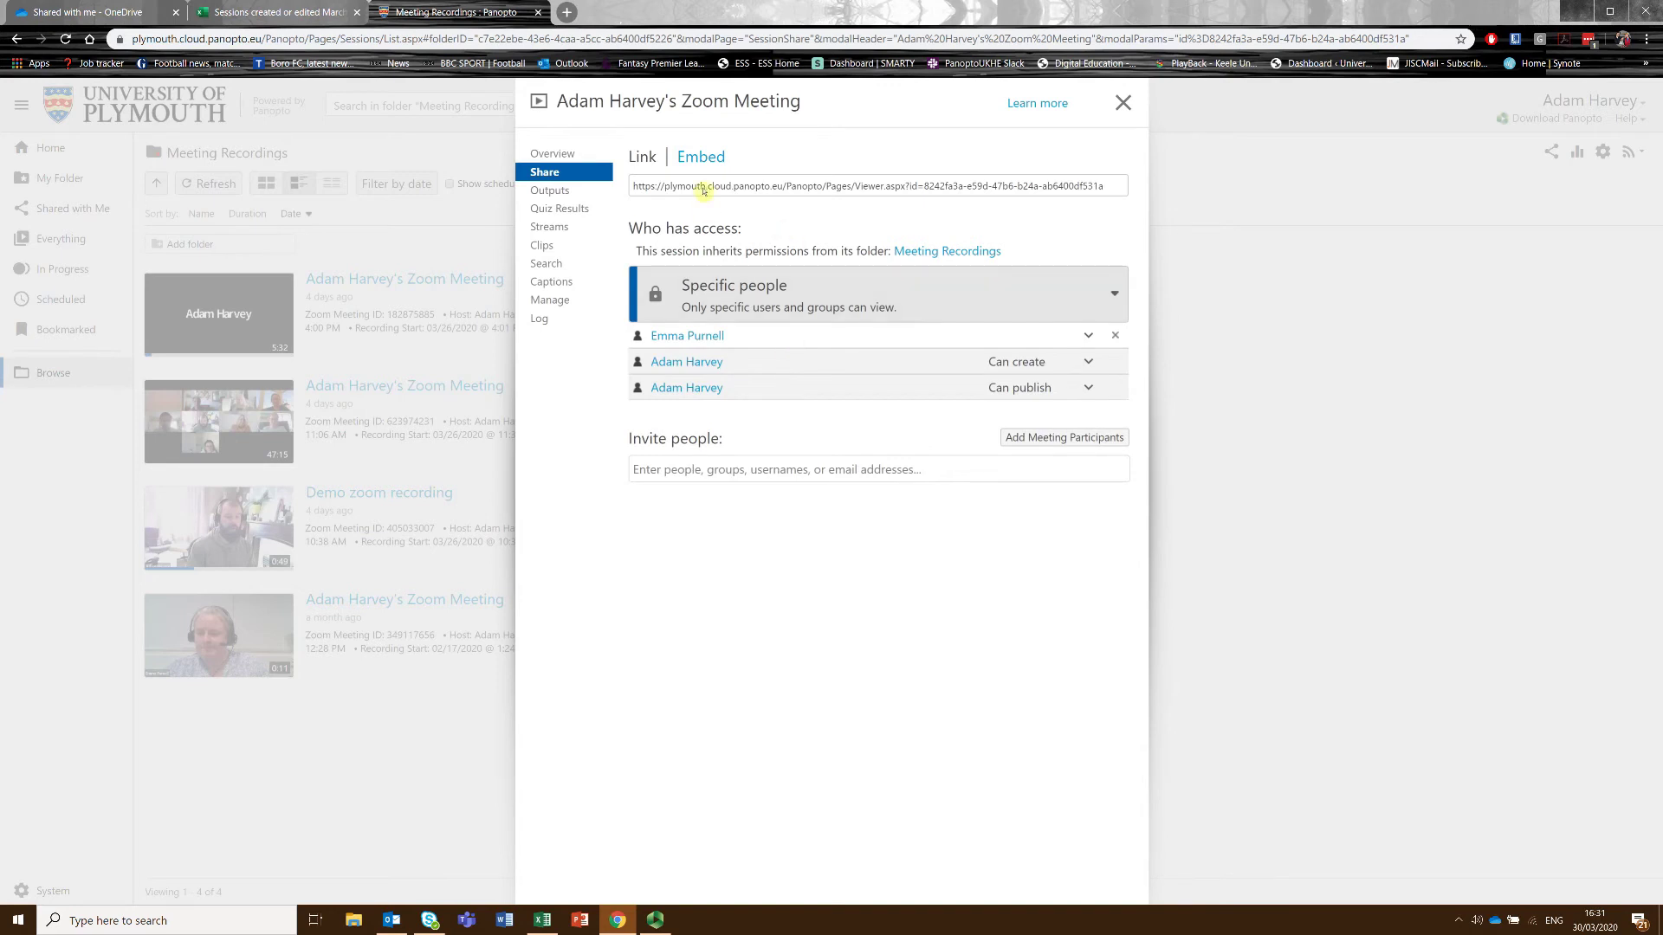
pyautogui.click(709, 187)
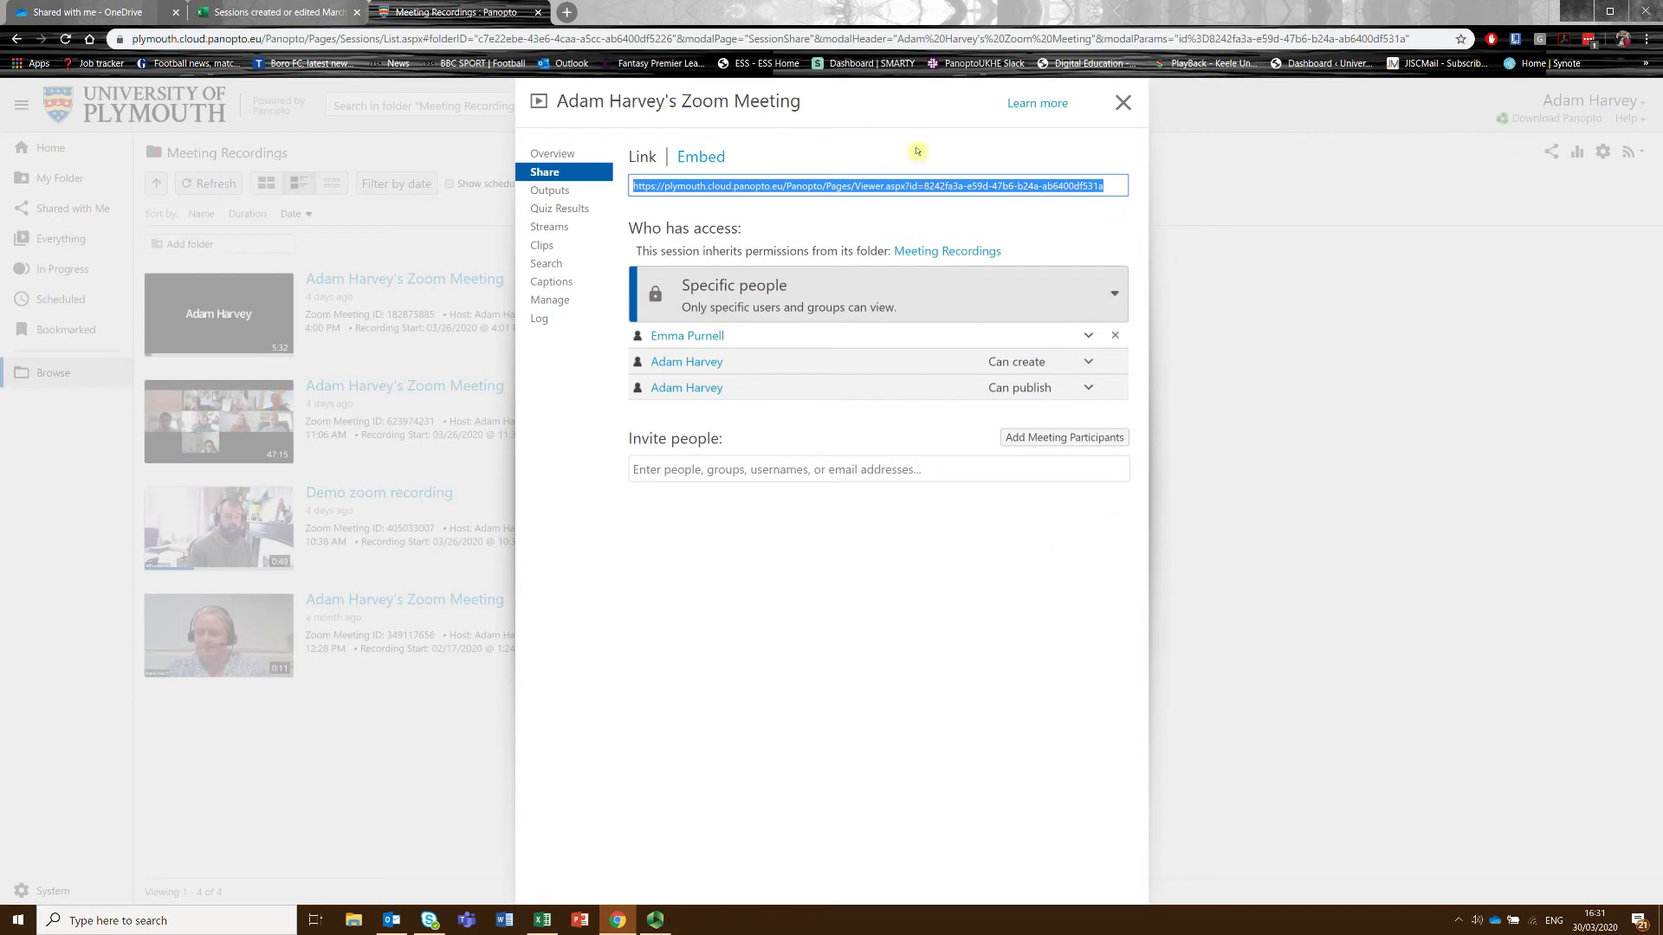
pyautogui.click(1122, 103)
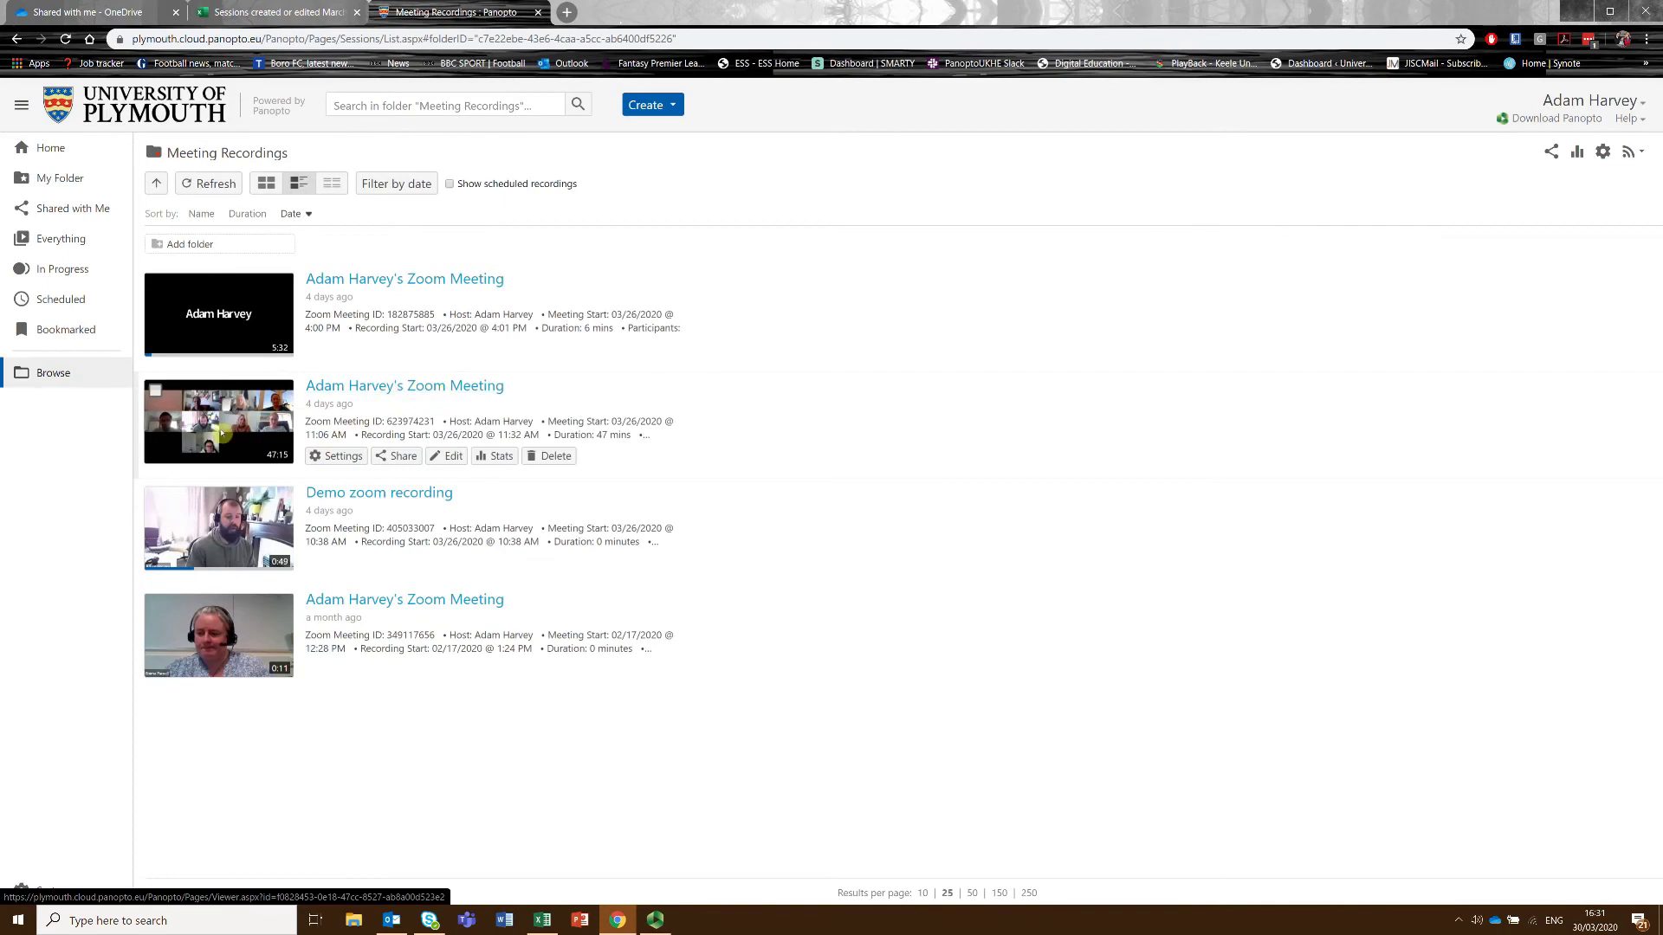
# Try inviting the meeting participants to the 47:15 Zoom recording with email notification turned off, and remove every invitee again.
pyautogui.click(403, 456)
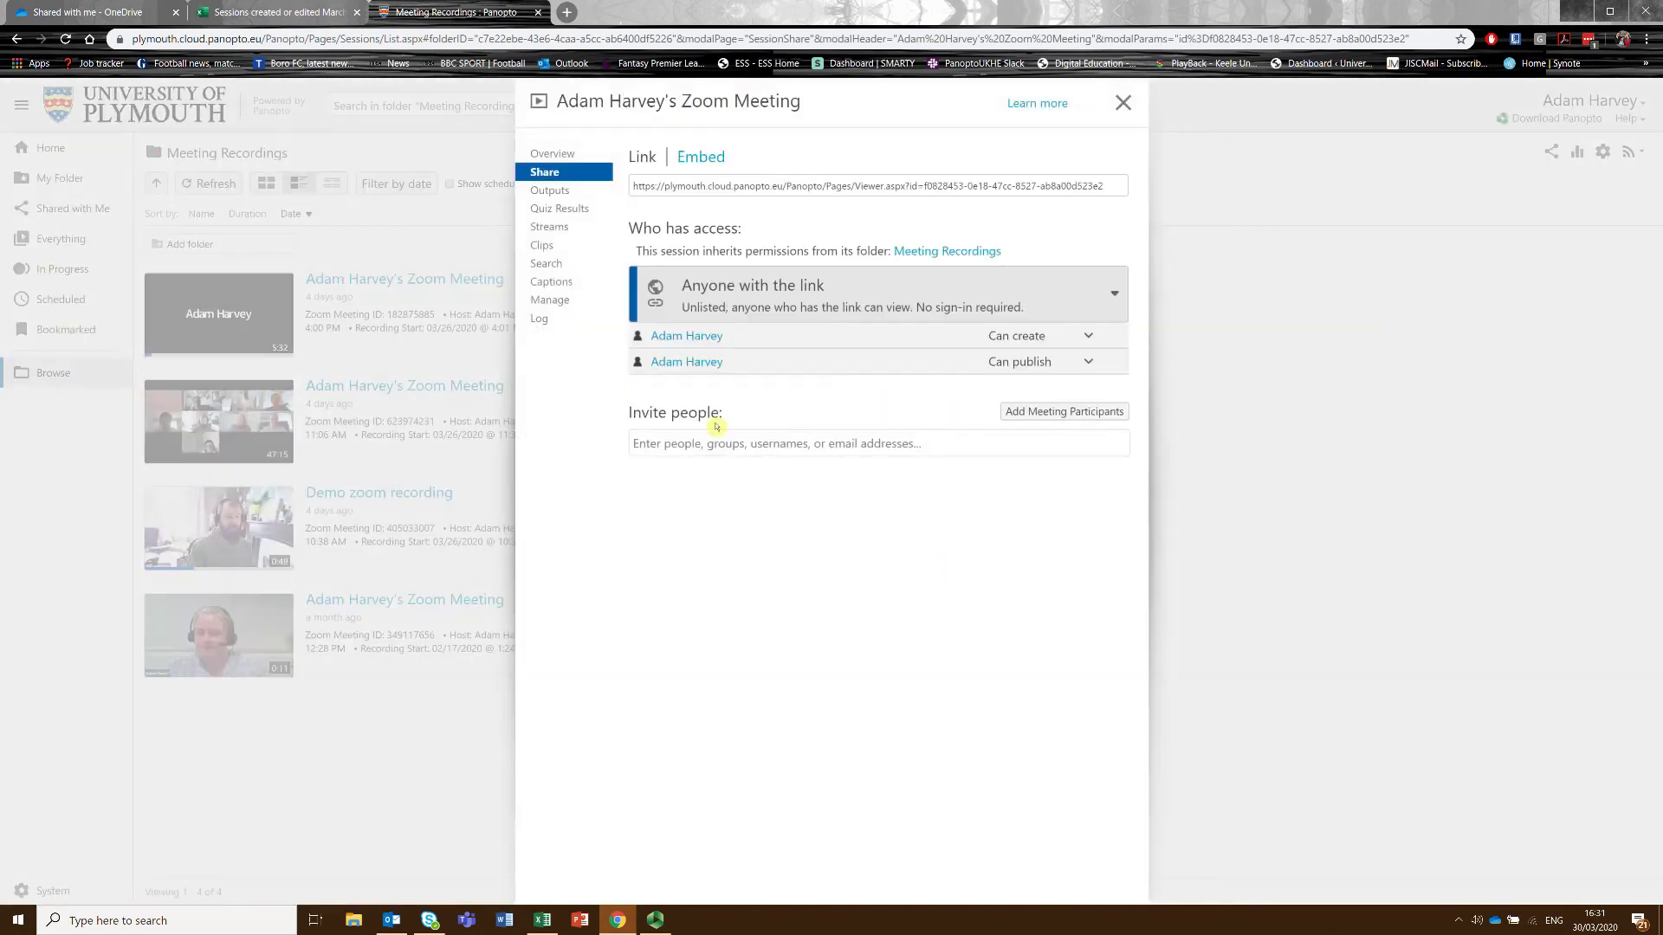
pyautogui.click(1048, 411)
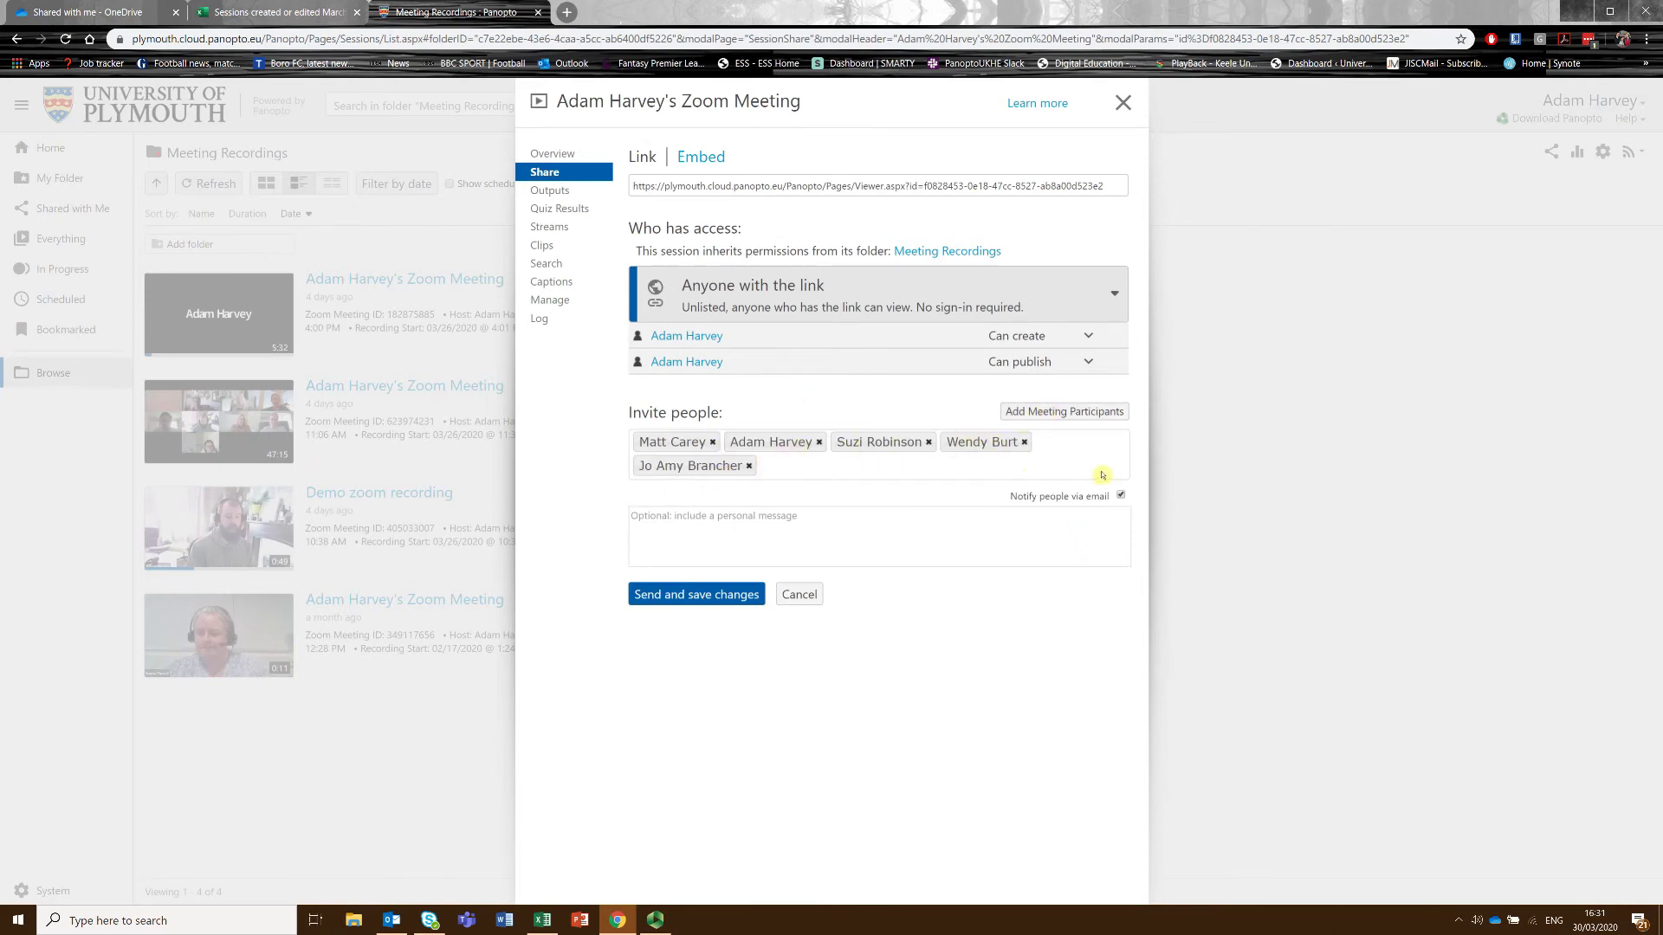
pyautogui.click(1121, 496)
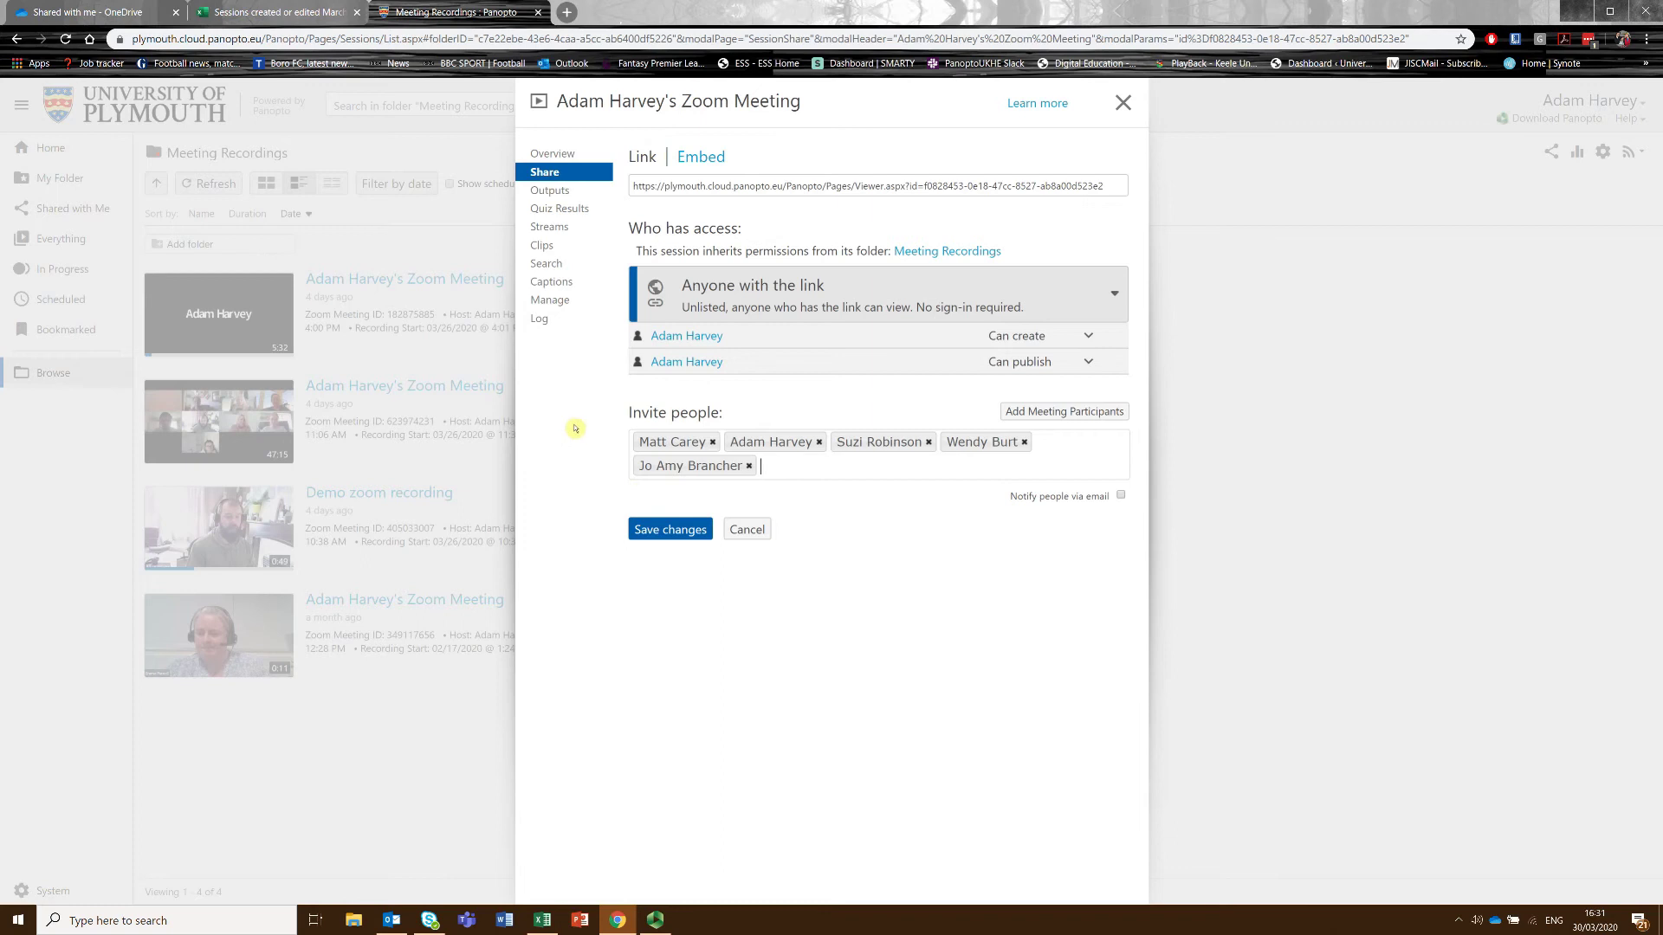
pyautogui.click(750, 470)
pyautogui.click(749, 466)
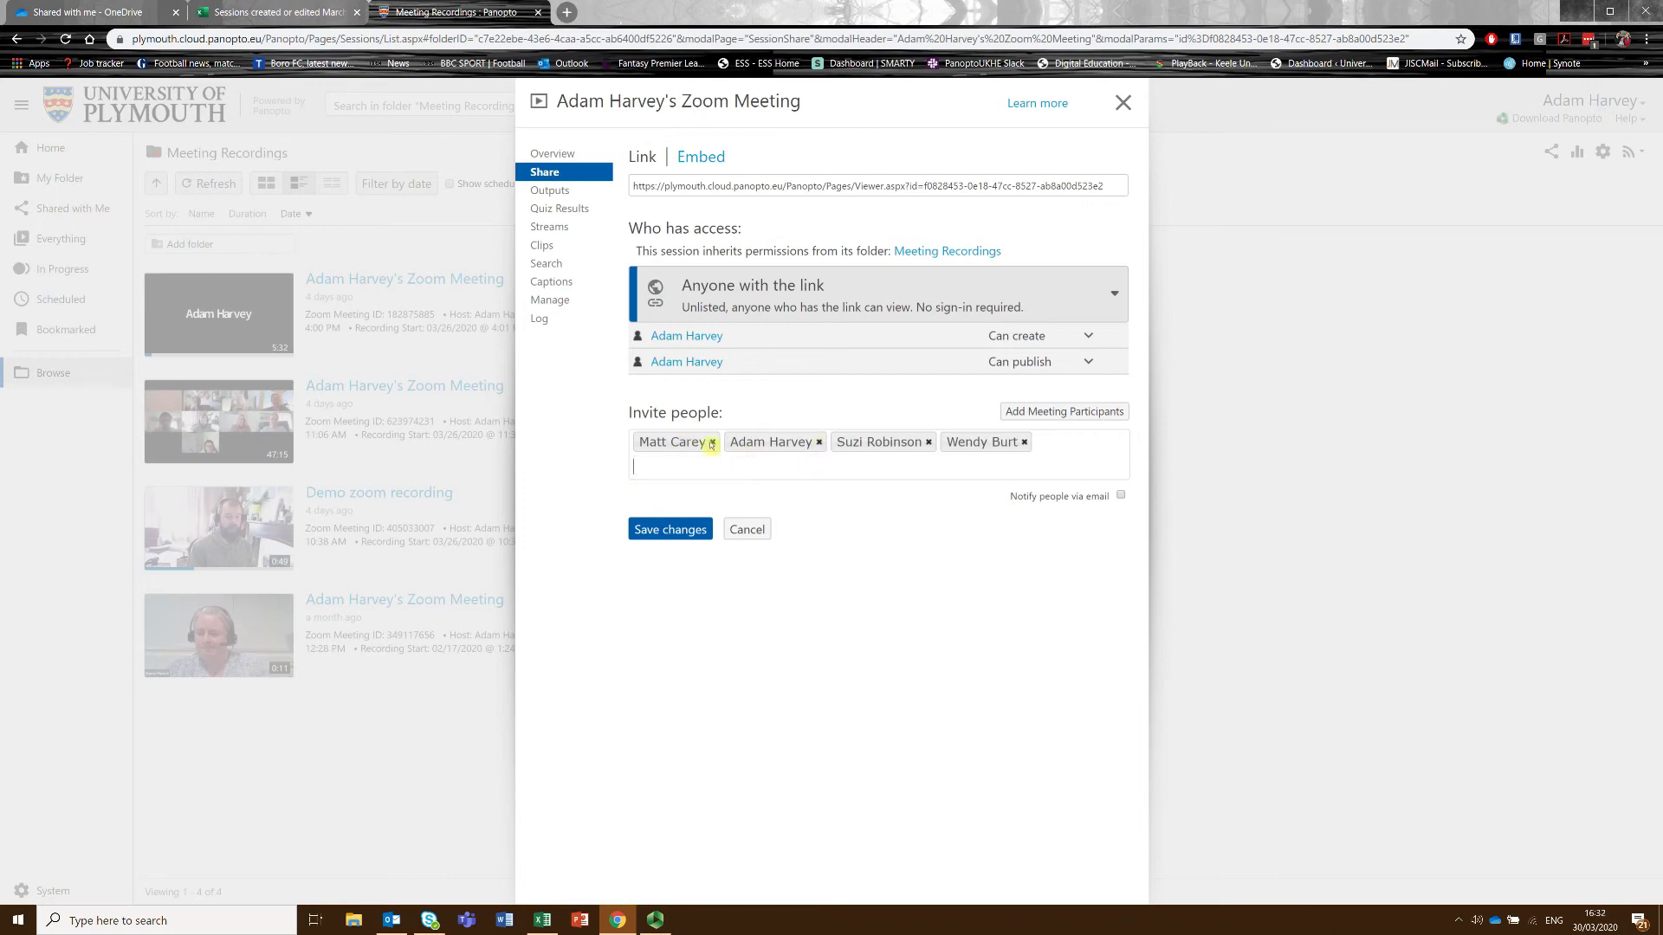
pyautogui.click(712, 443)
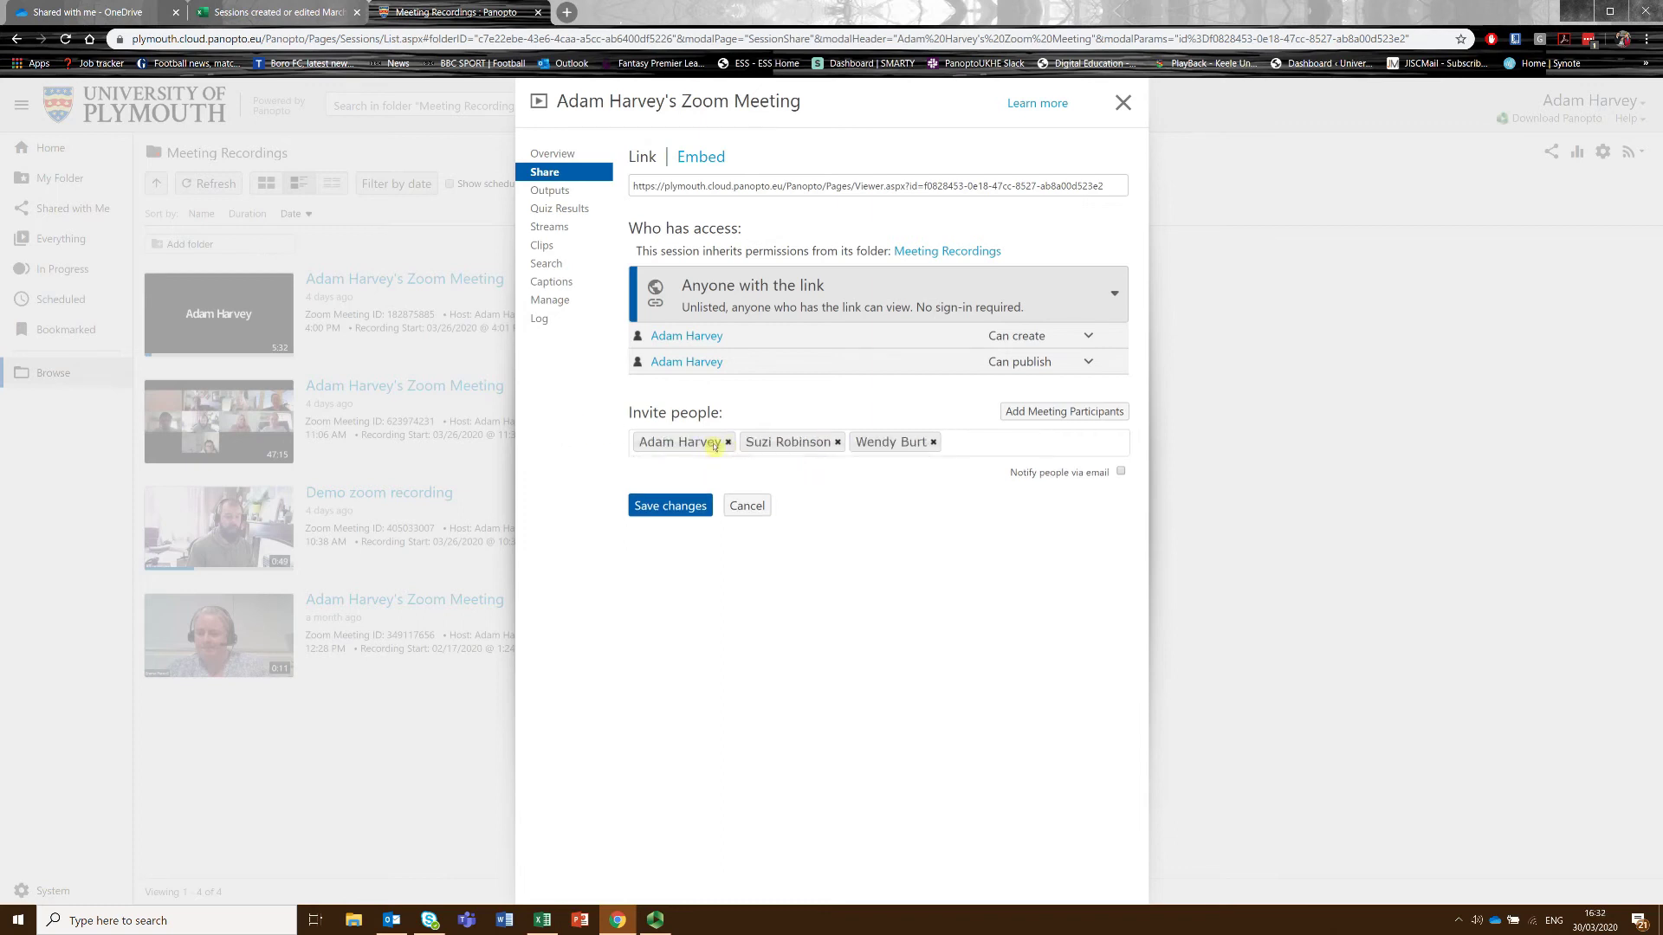
pyautogui.click(727, 443)
pyautogui.click(728, 443)
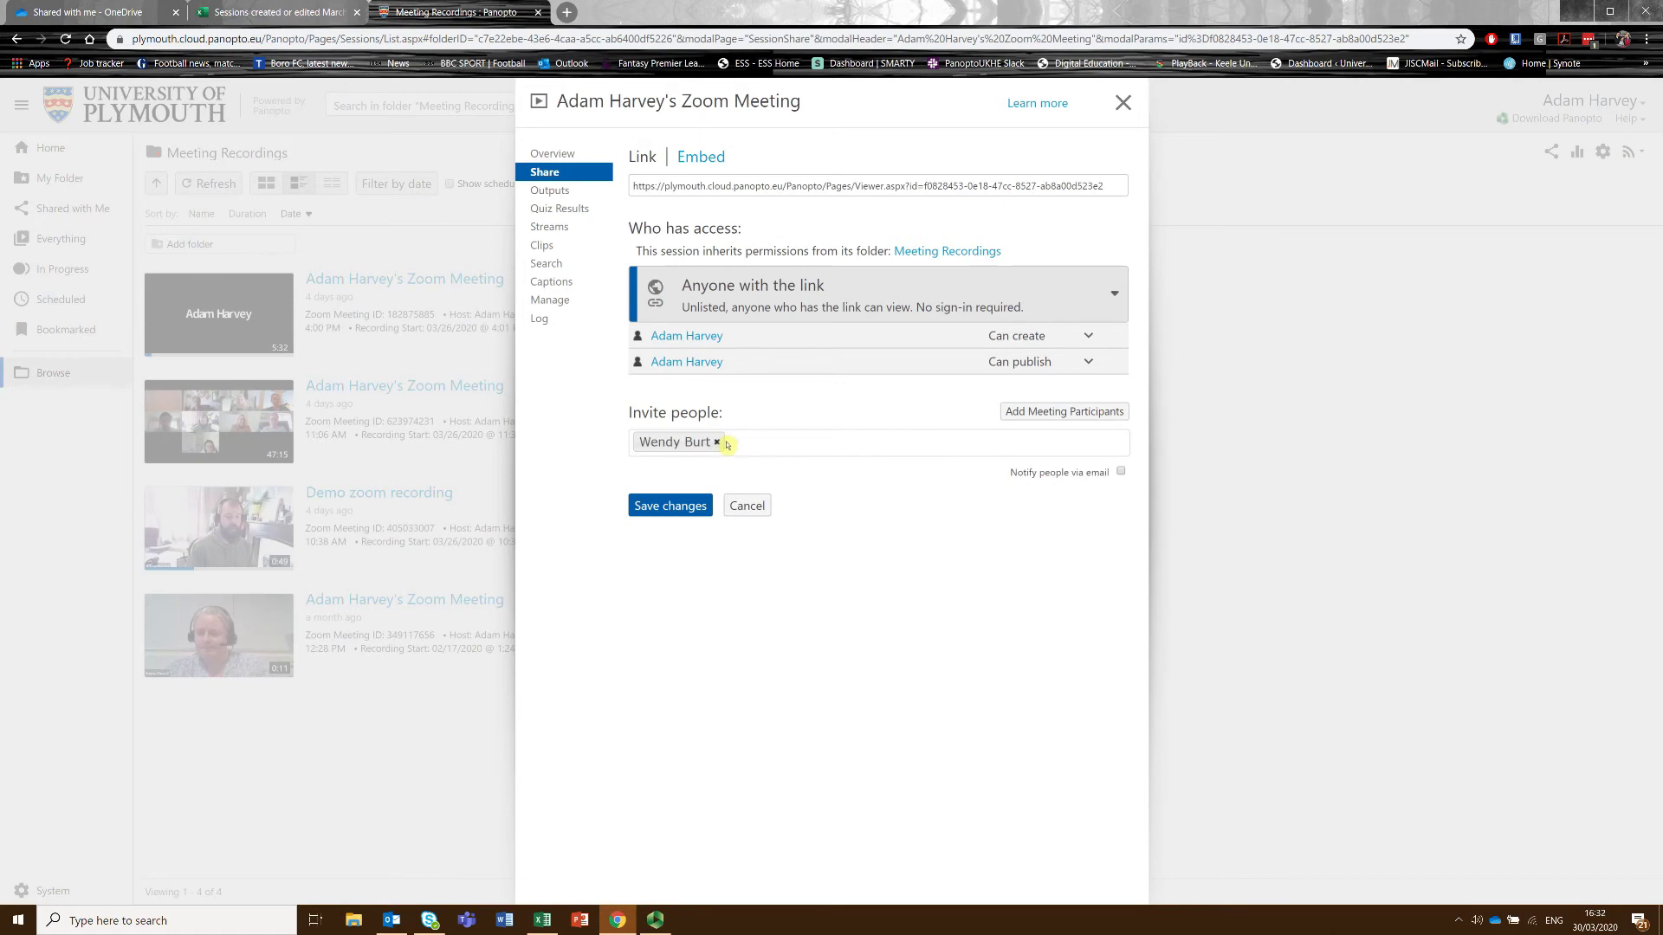
pyautogui.click(719, 442)
# Review the 47:15 recording's access options, keep Anyone with the link, and select its share link.
pyautogui.click(1111, 299)
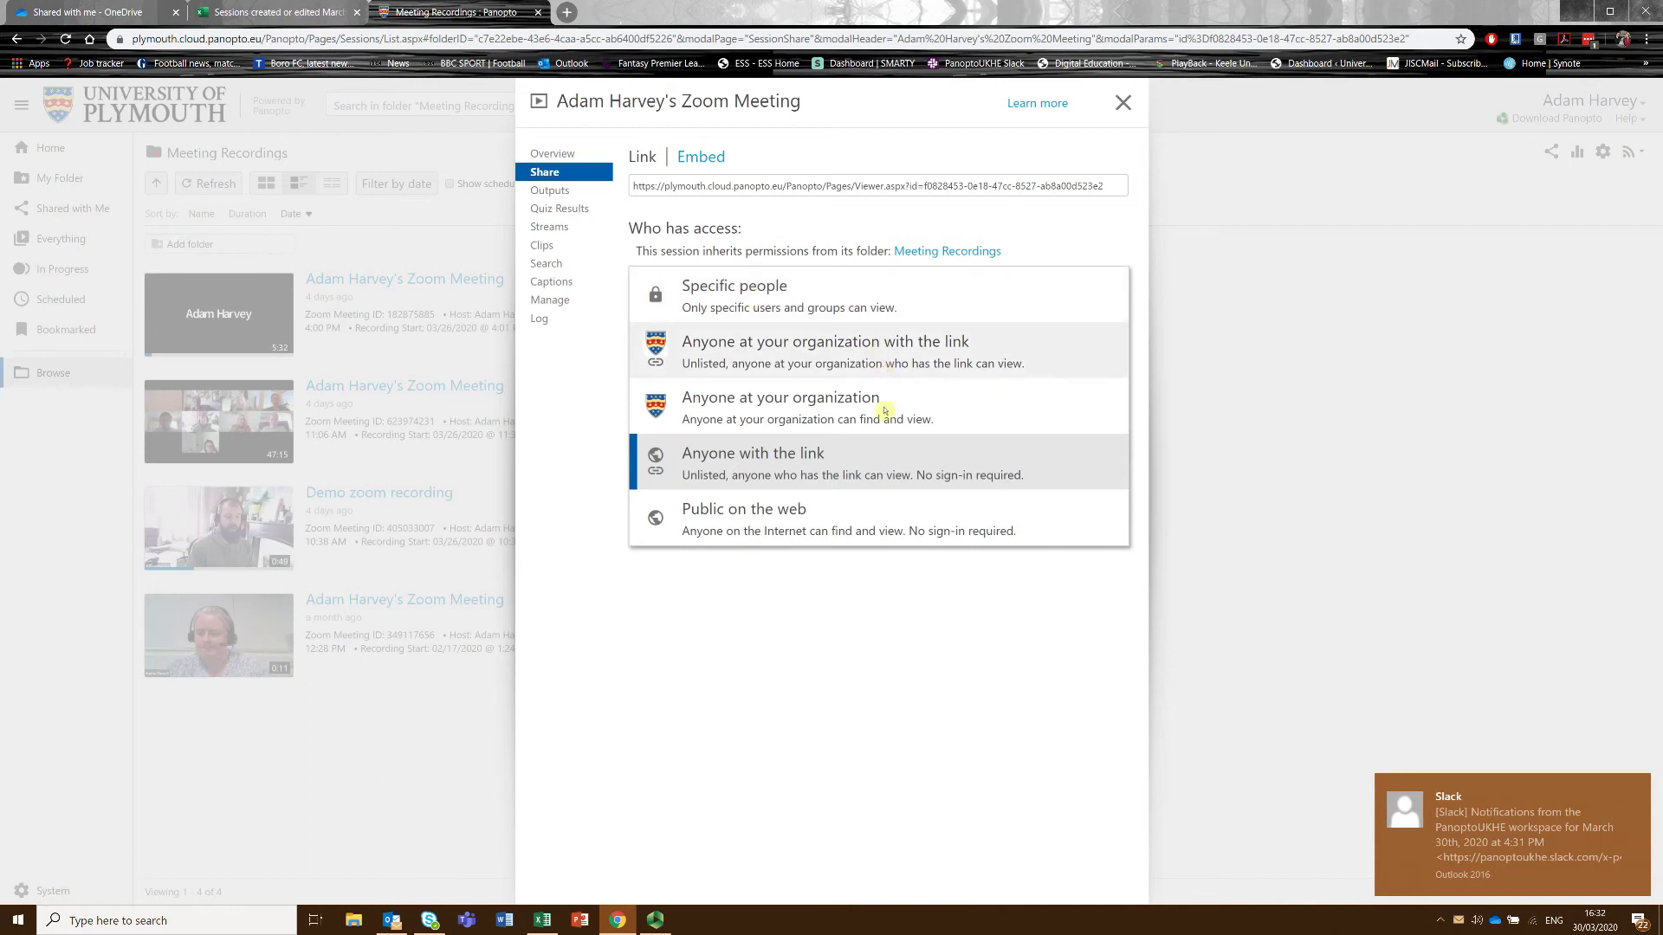
pyautogui.click(838, 459)
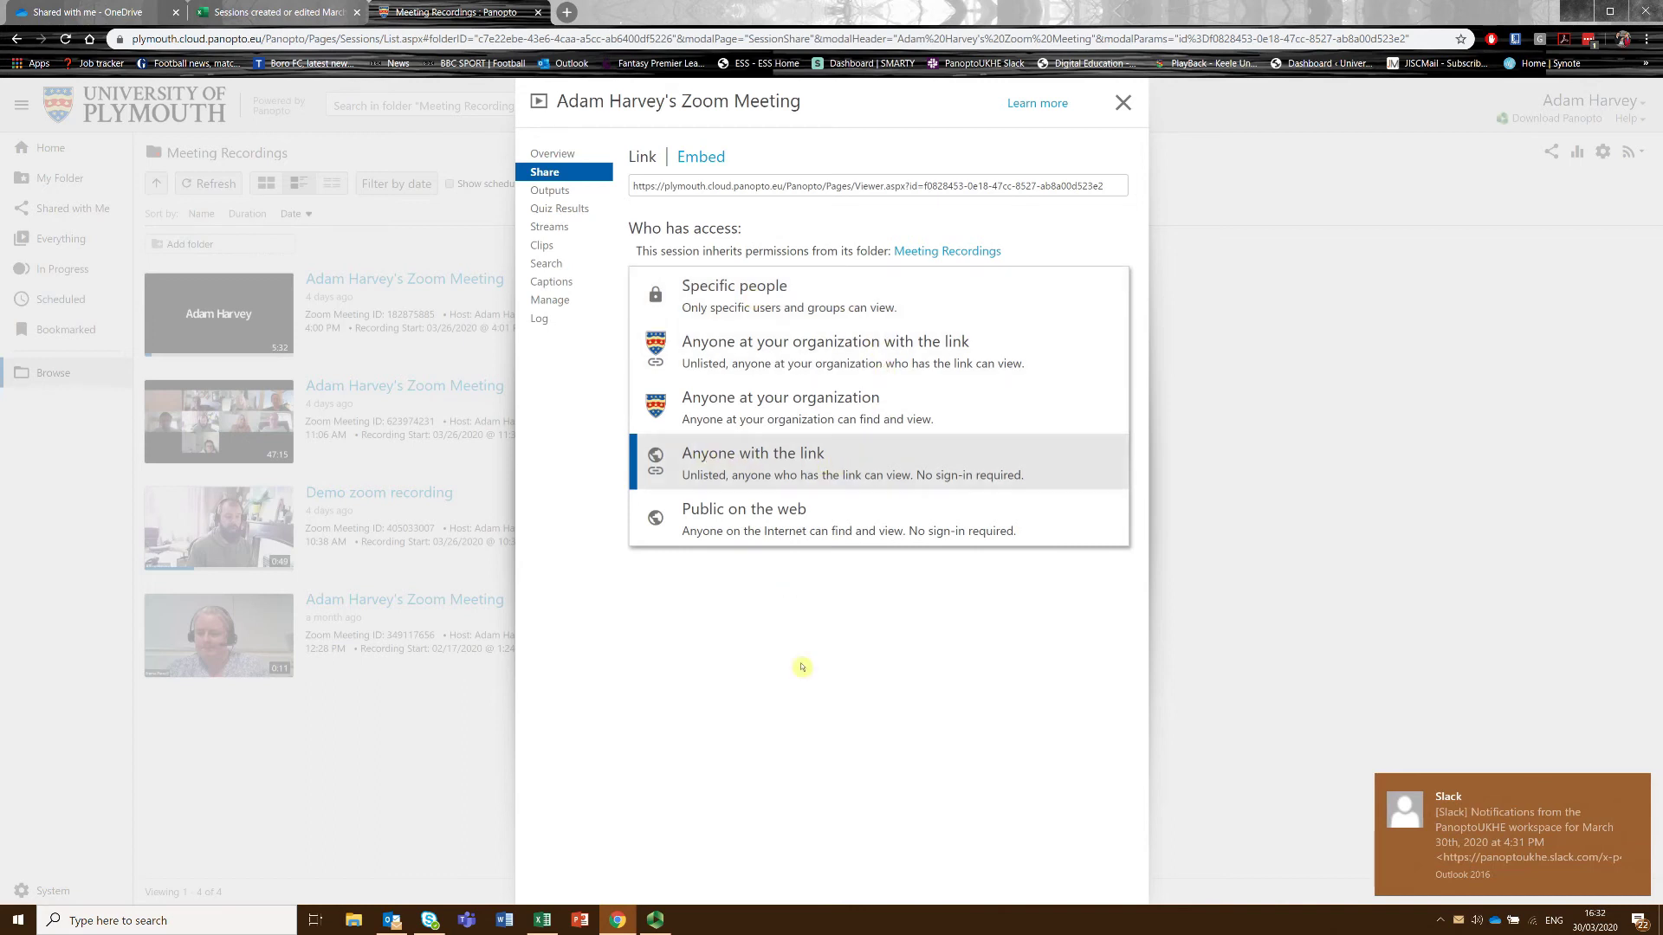
pyautogui.click(750, 187)
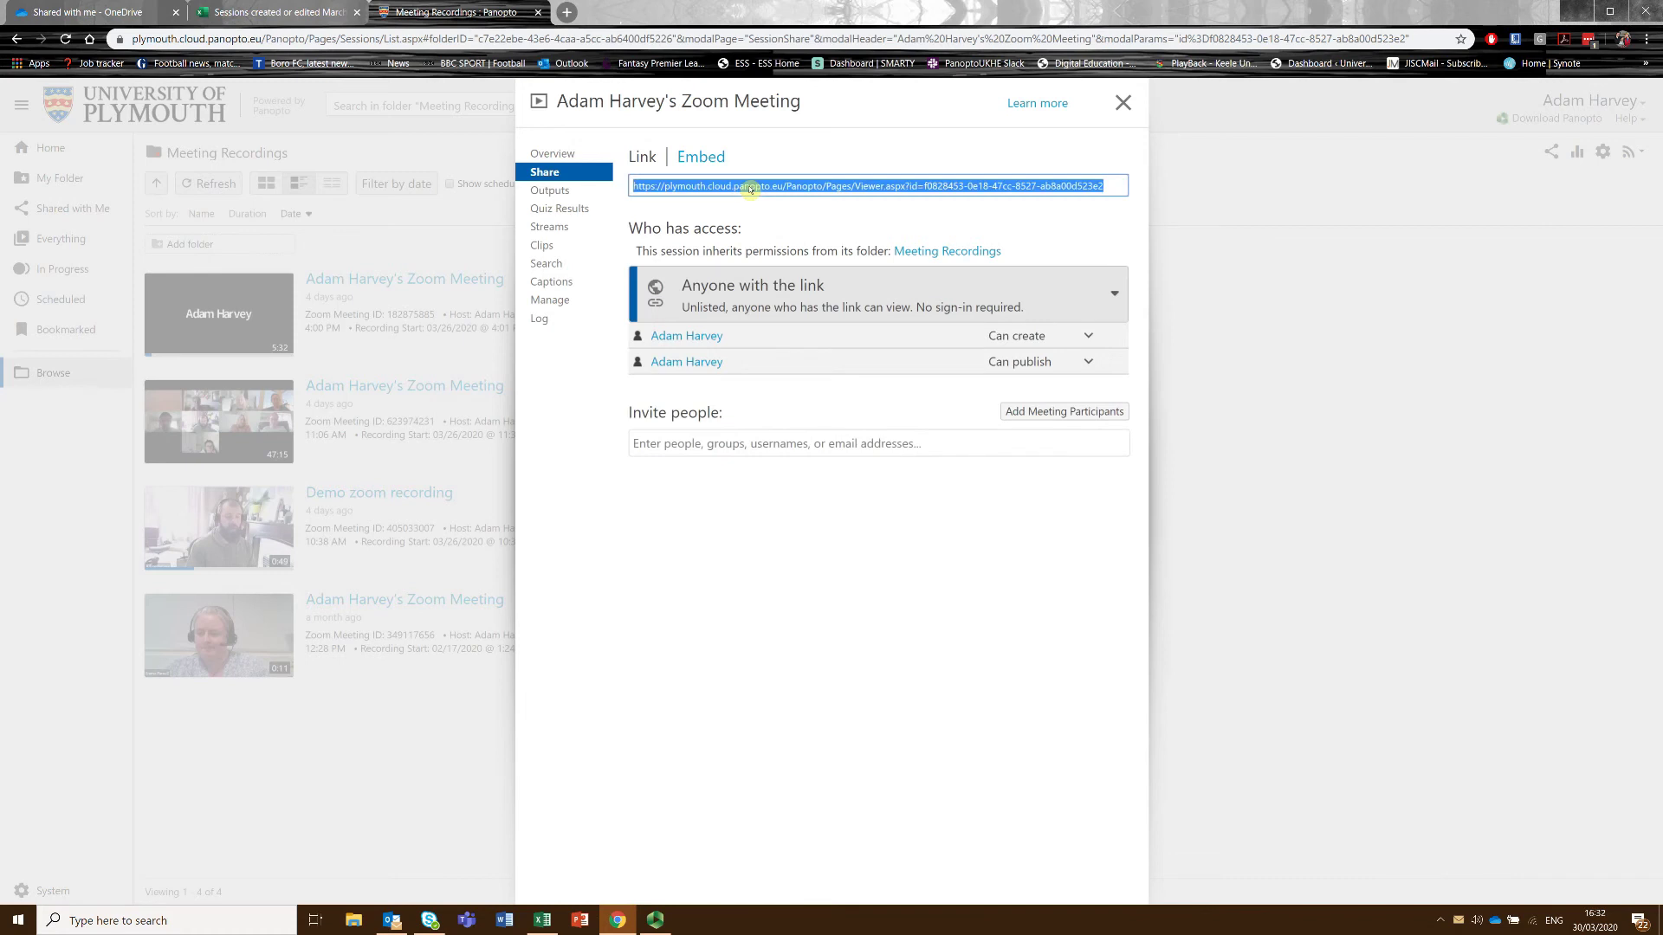
pyautogui.click(1123, 102)
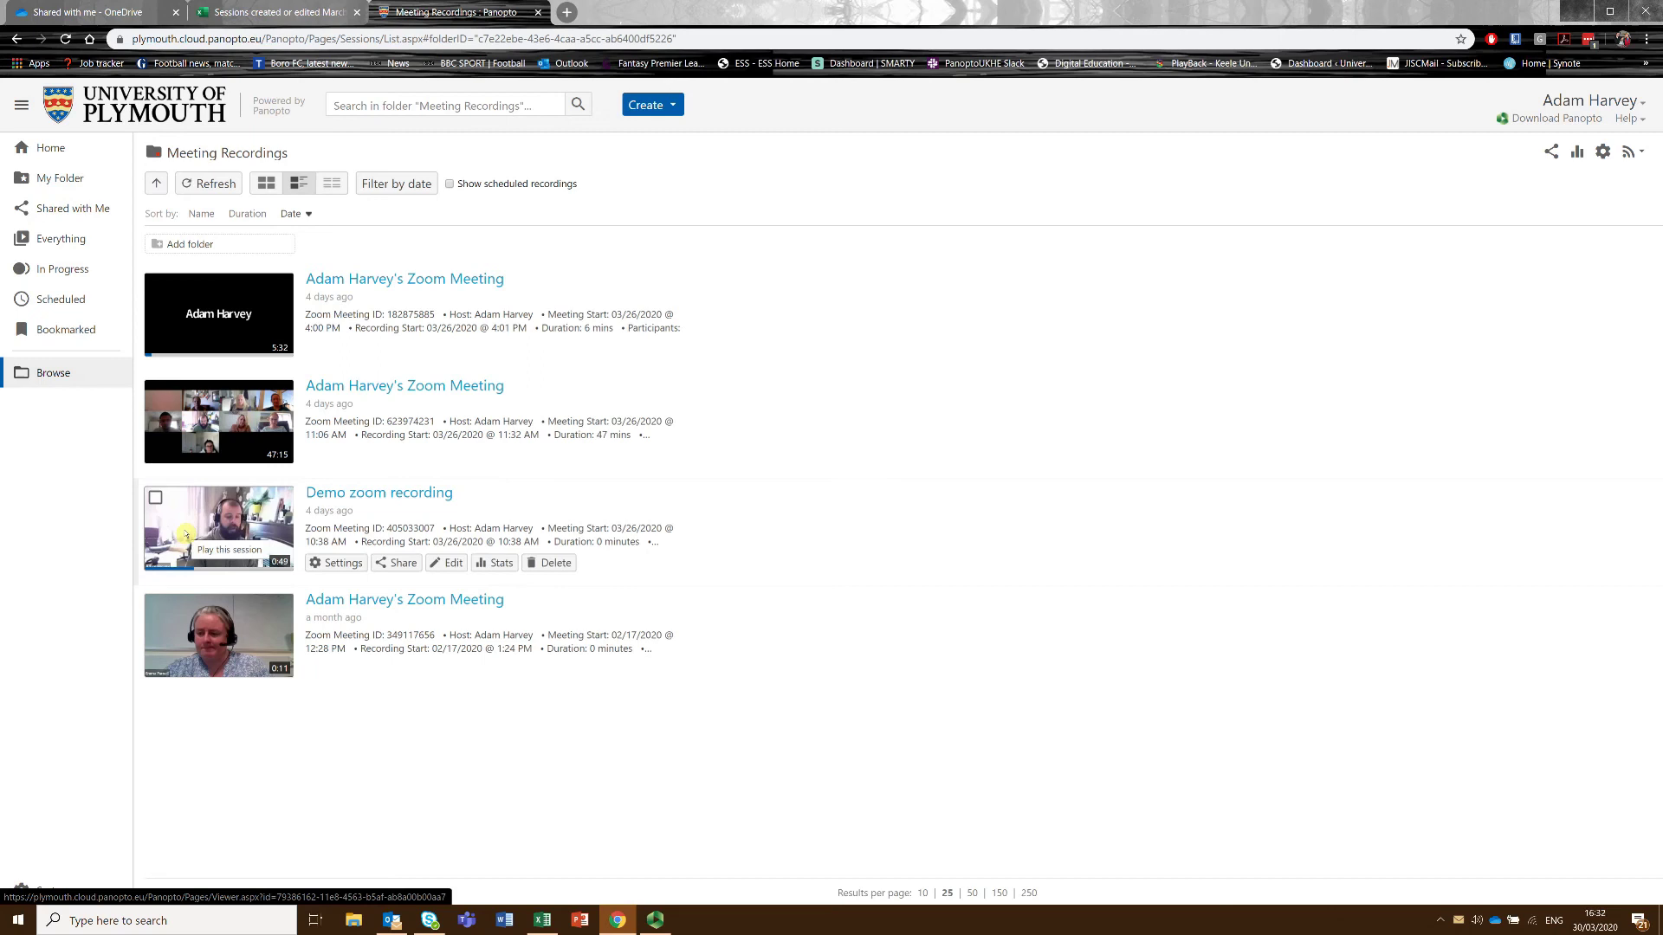
# Copy the Demo zoom recording to the folder DistPanopto: Teaching from Distance Panopto.
pyautogui.click(155, 499)
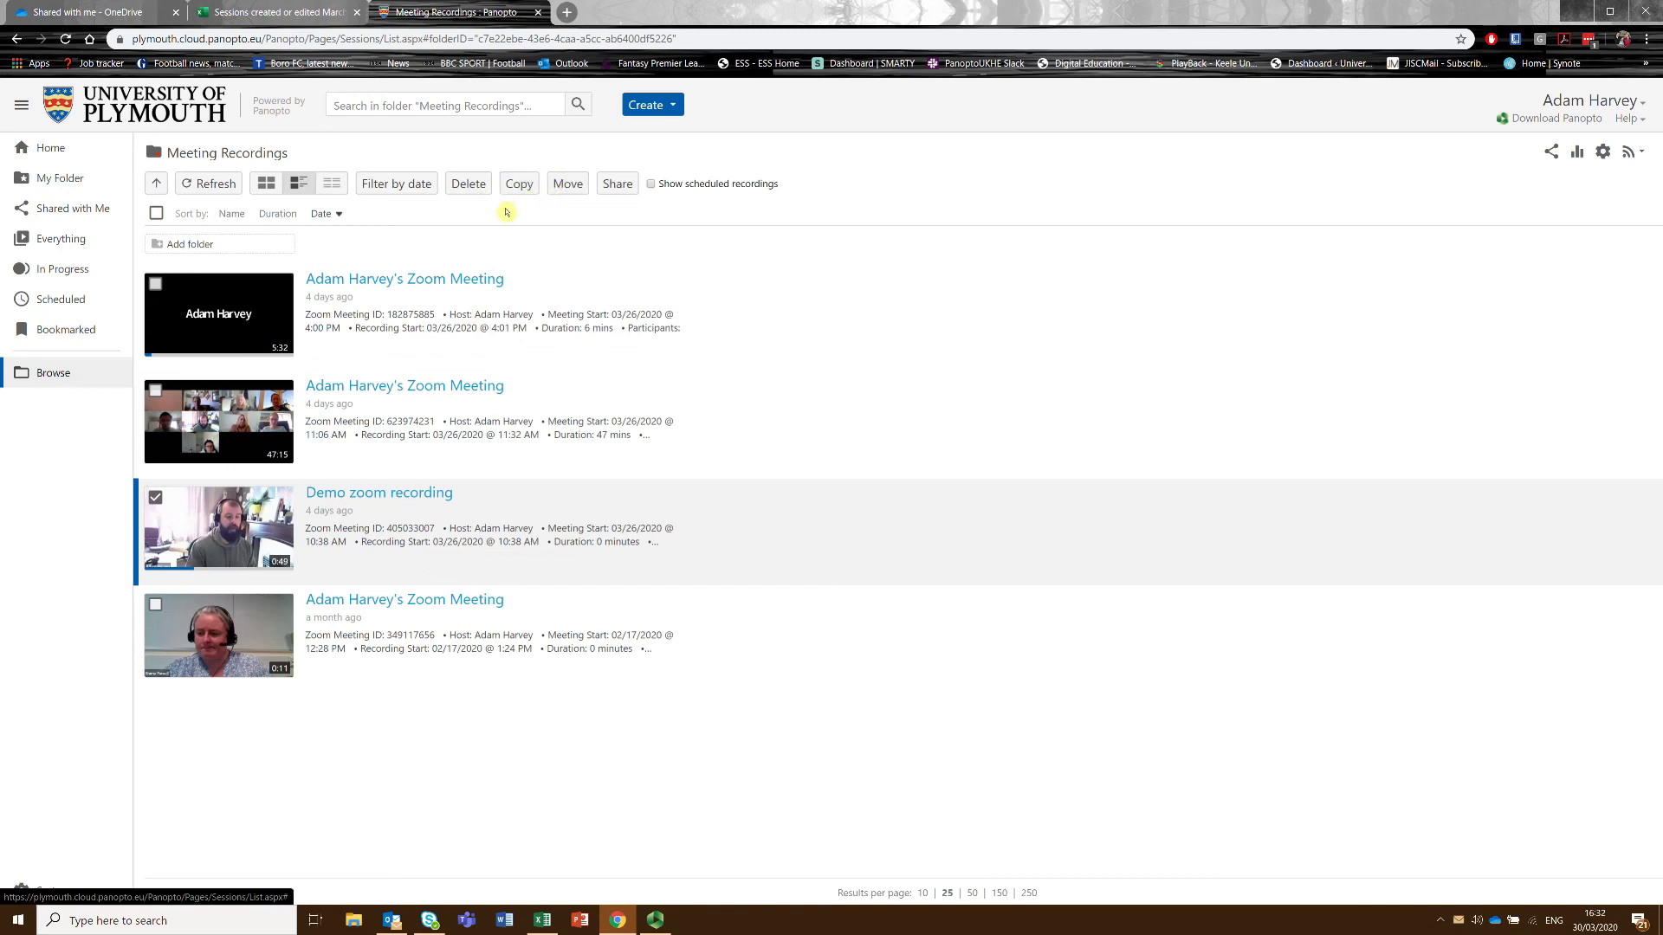
pyautogui.moveTo(355, 362)
pyautogui.moveTo(392, 459)
pyautogui.click(521, 184)
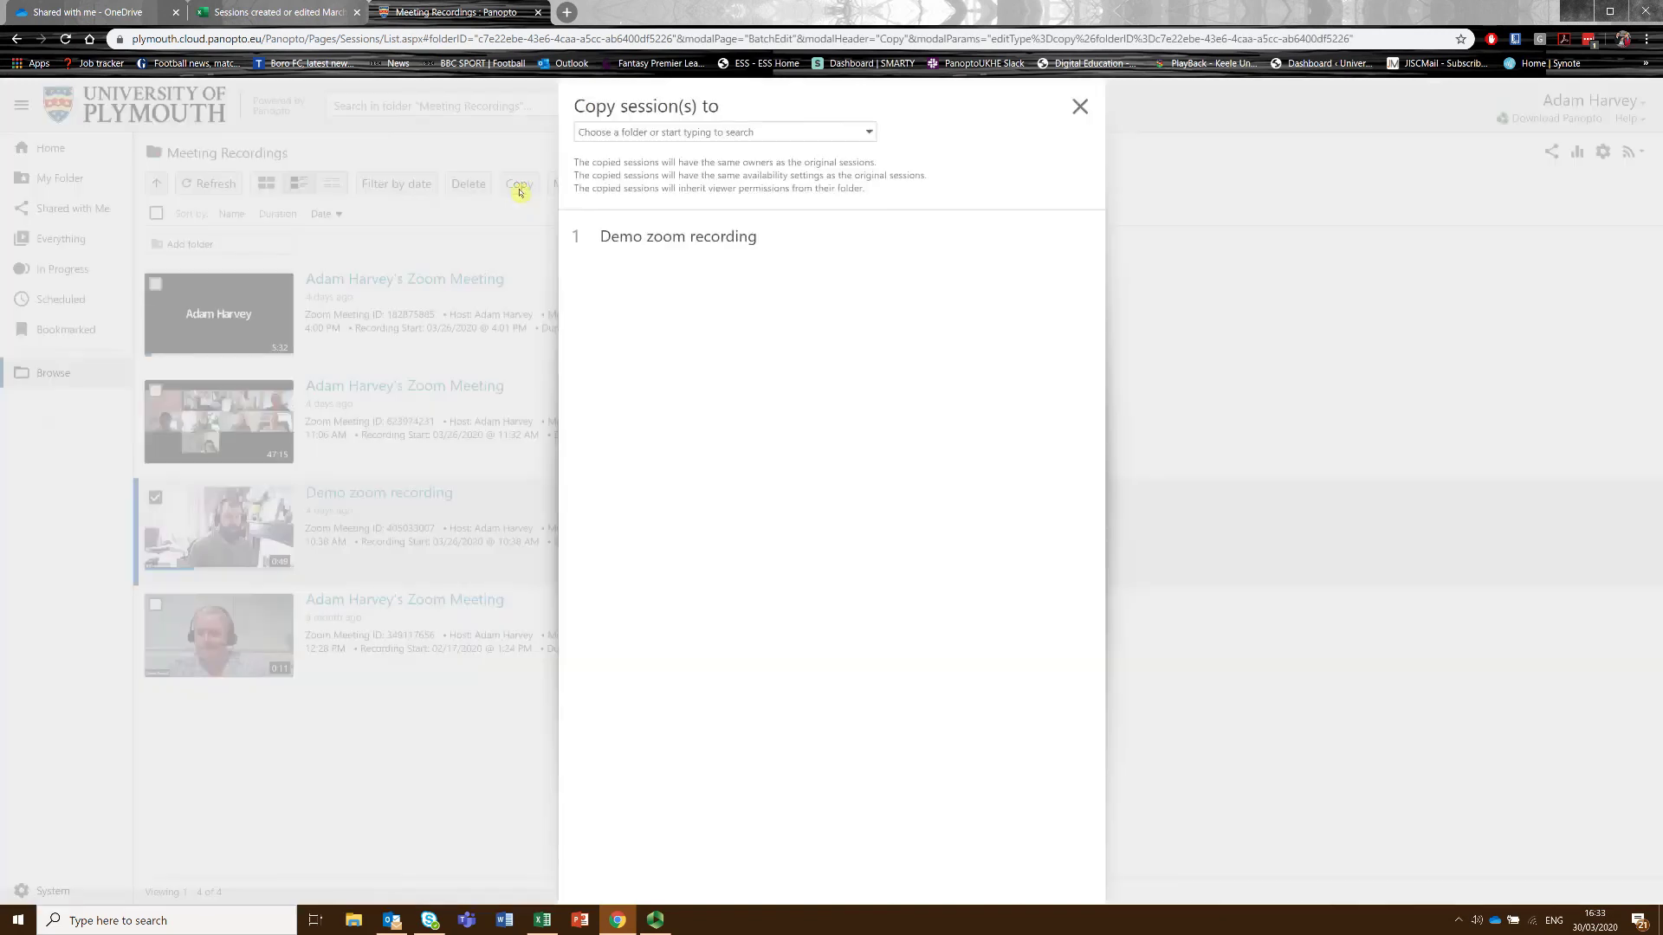
pyautogui.click(682, 134)
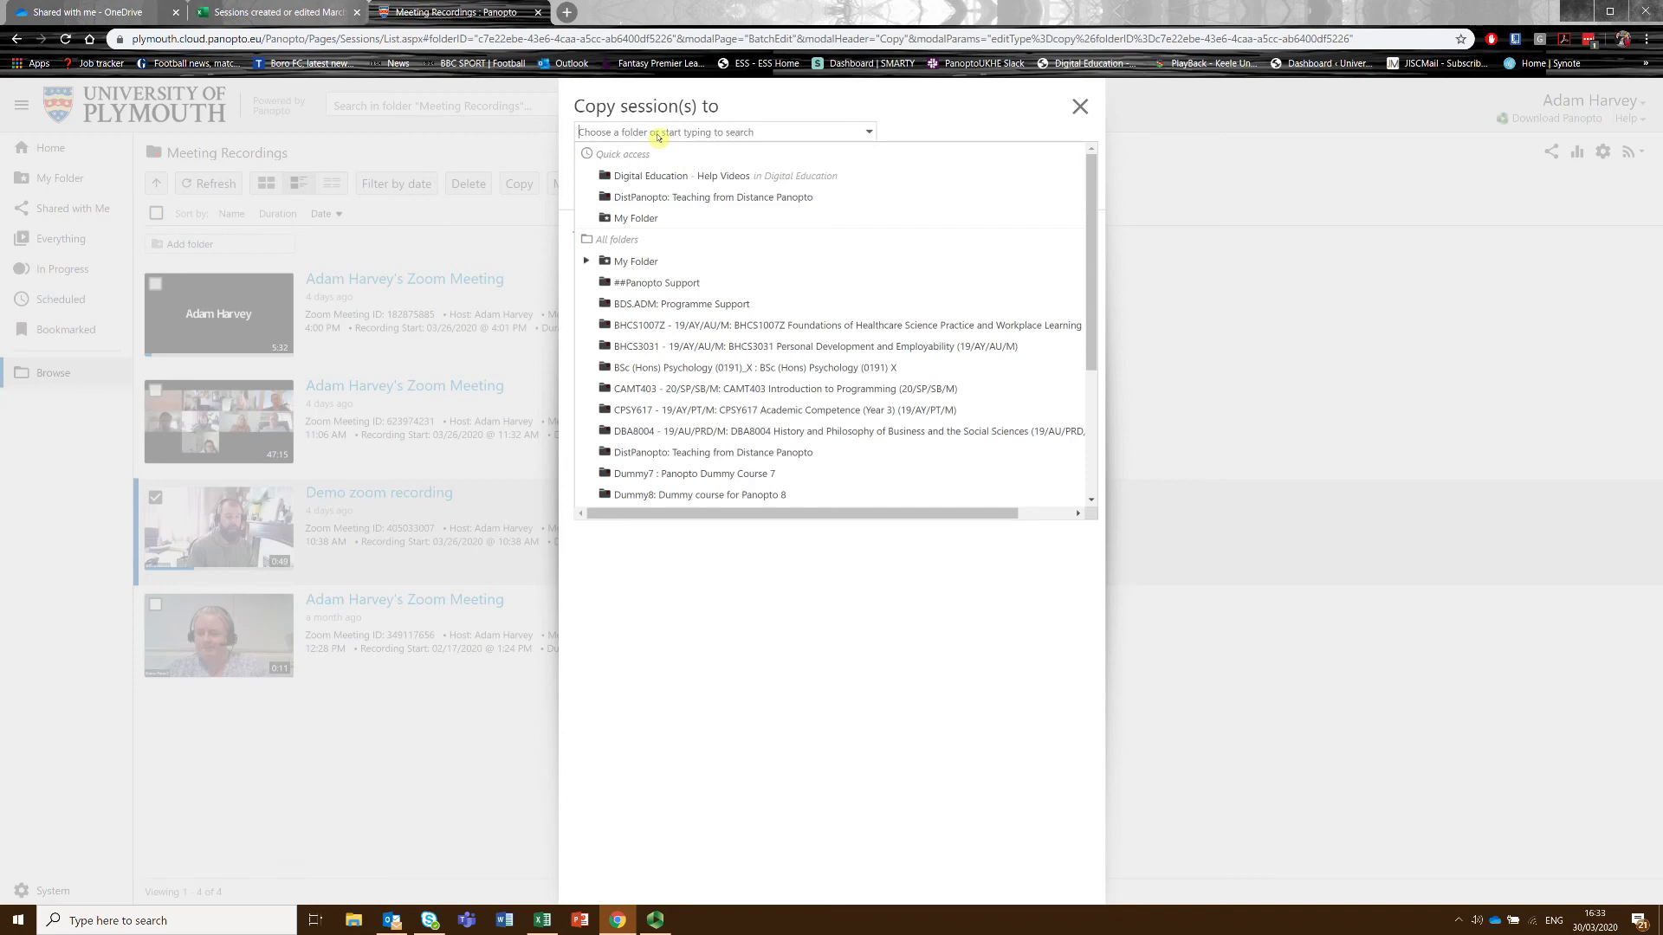
pyautogui.click(656, 197)
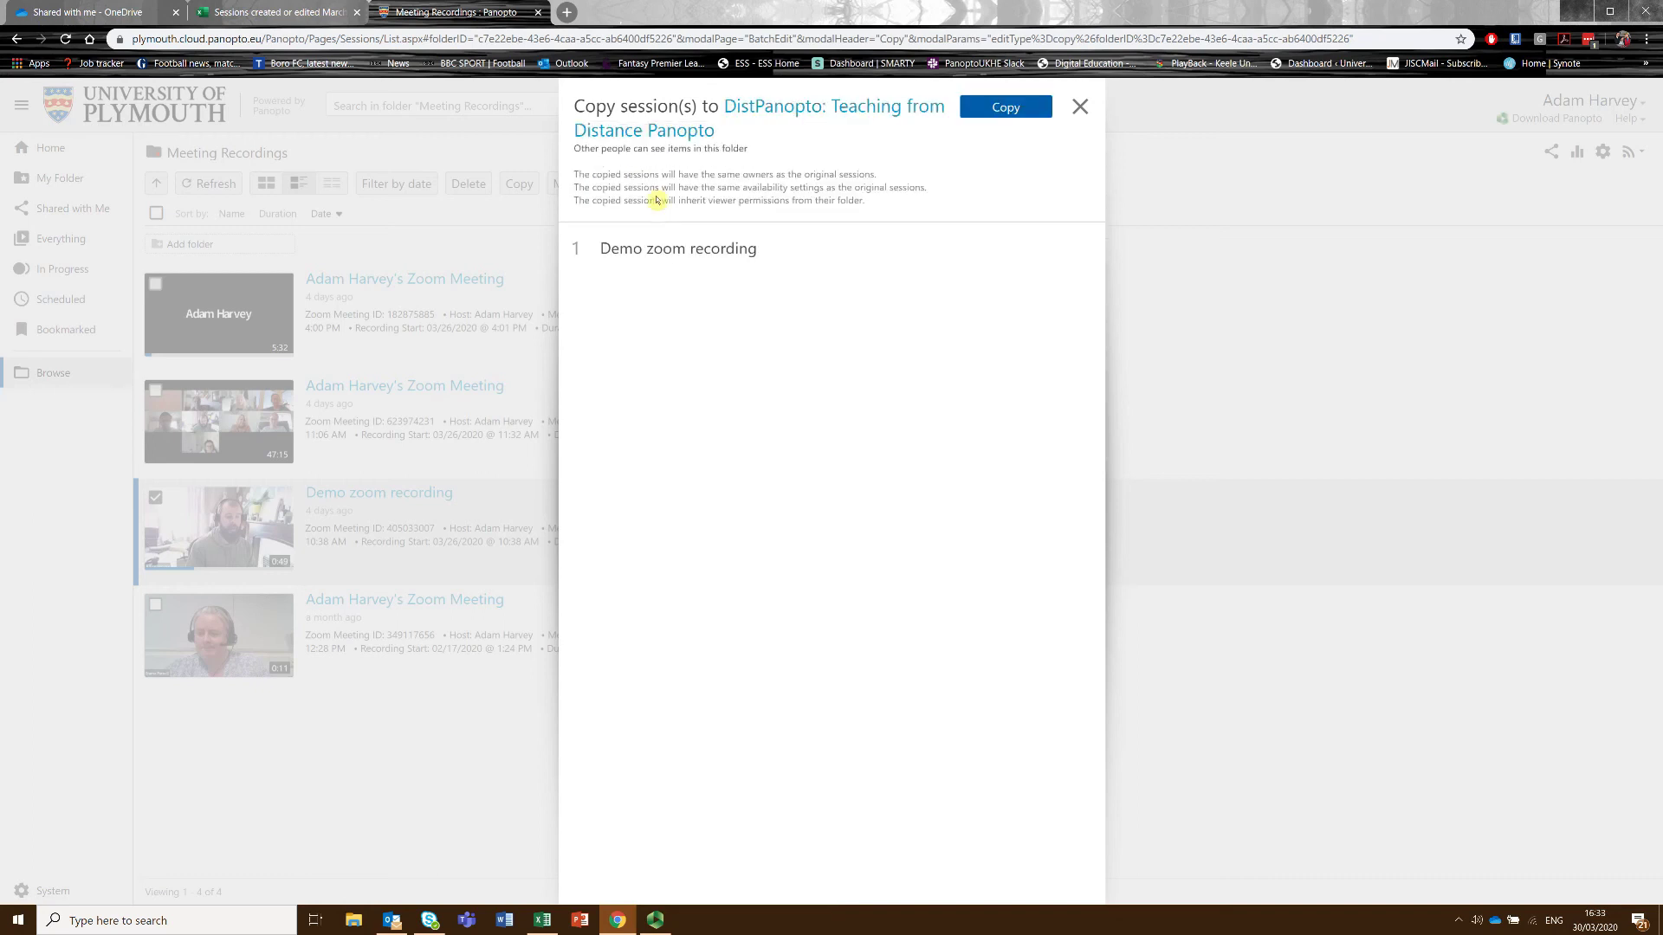
pyautogui.click(1006, 107)
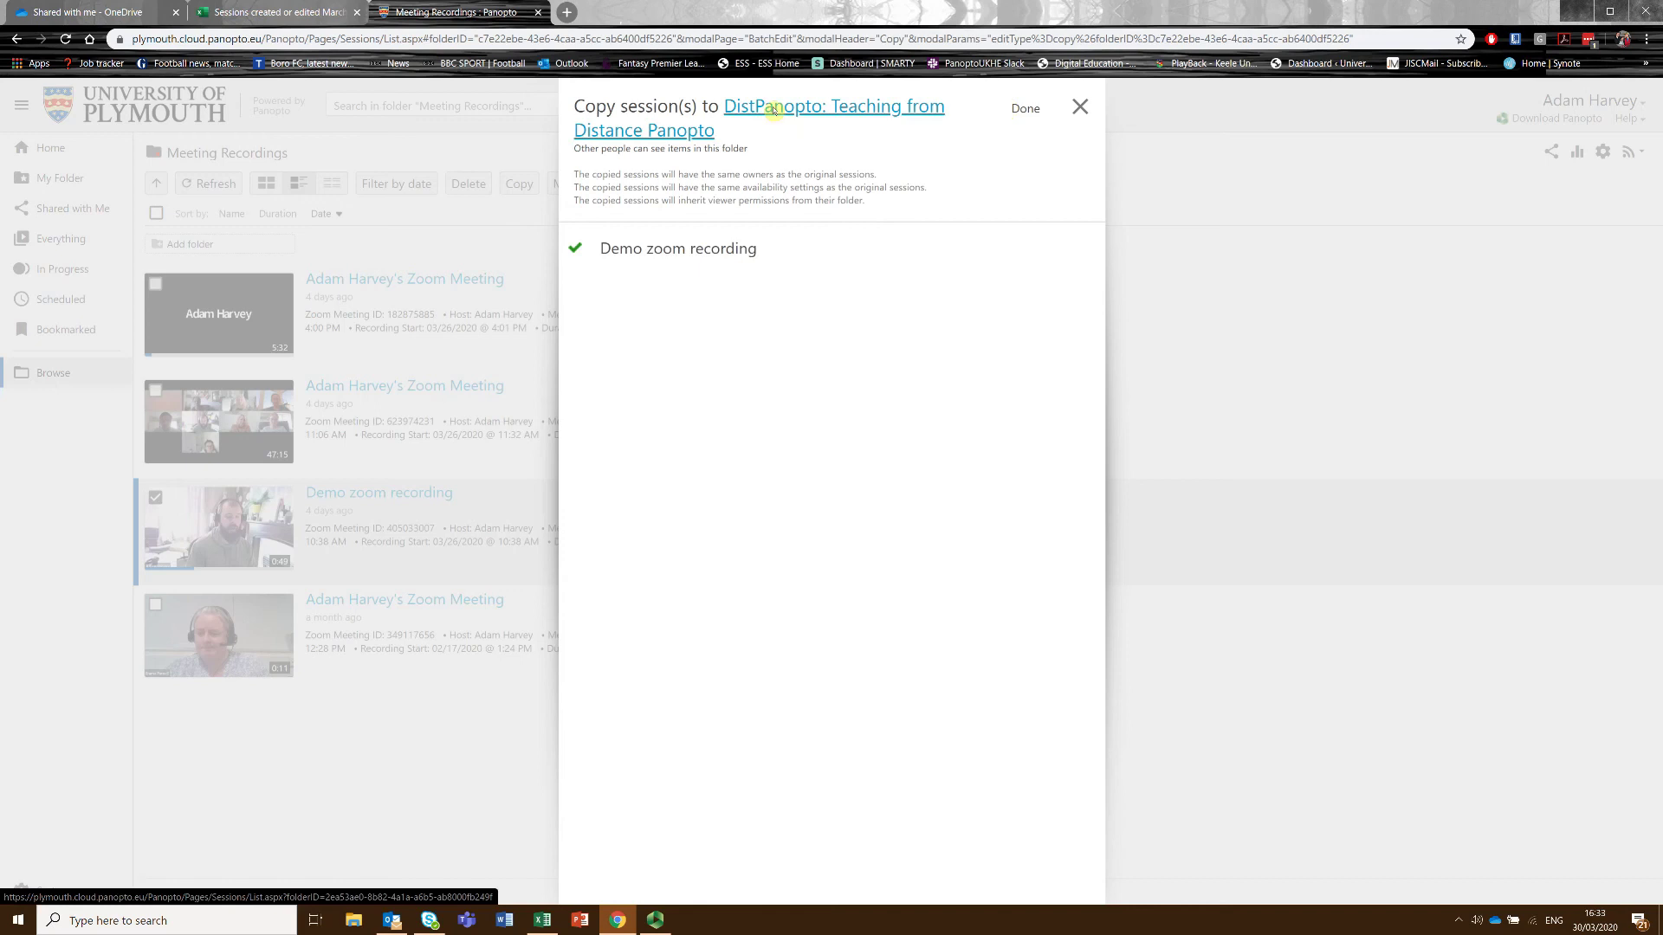
# Approve the copied Demo zoom recording in the DistPanopto: Teaching from Distance Panopto folder and close its session settings.
pyautogui.click(773, 110)
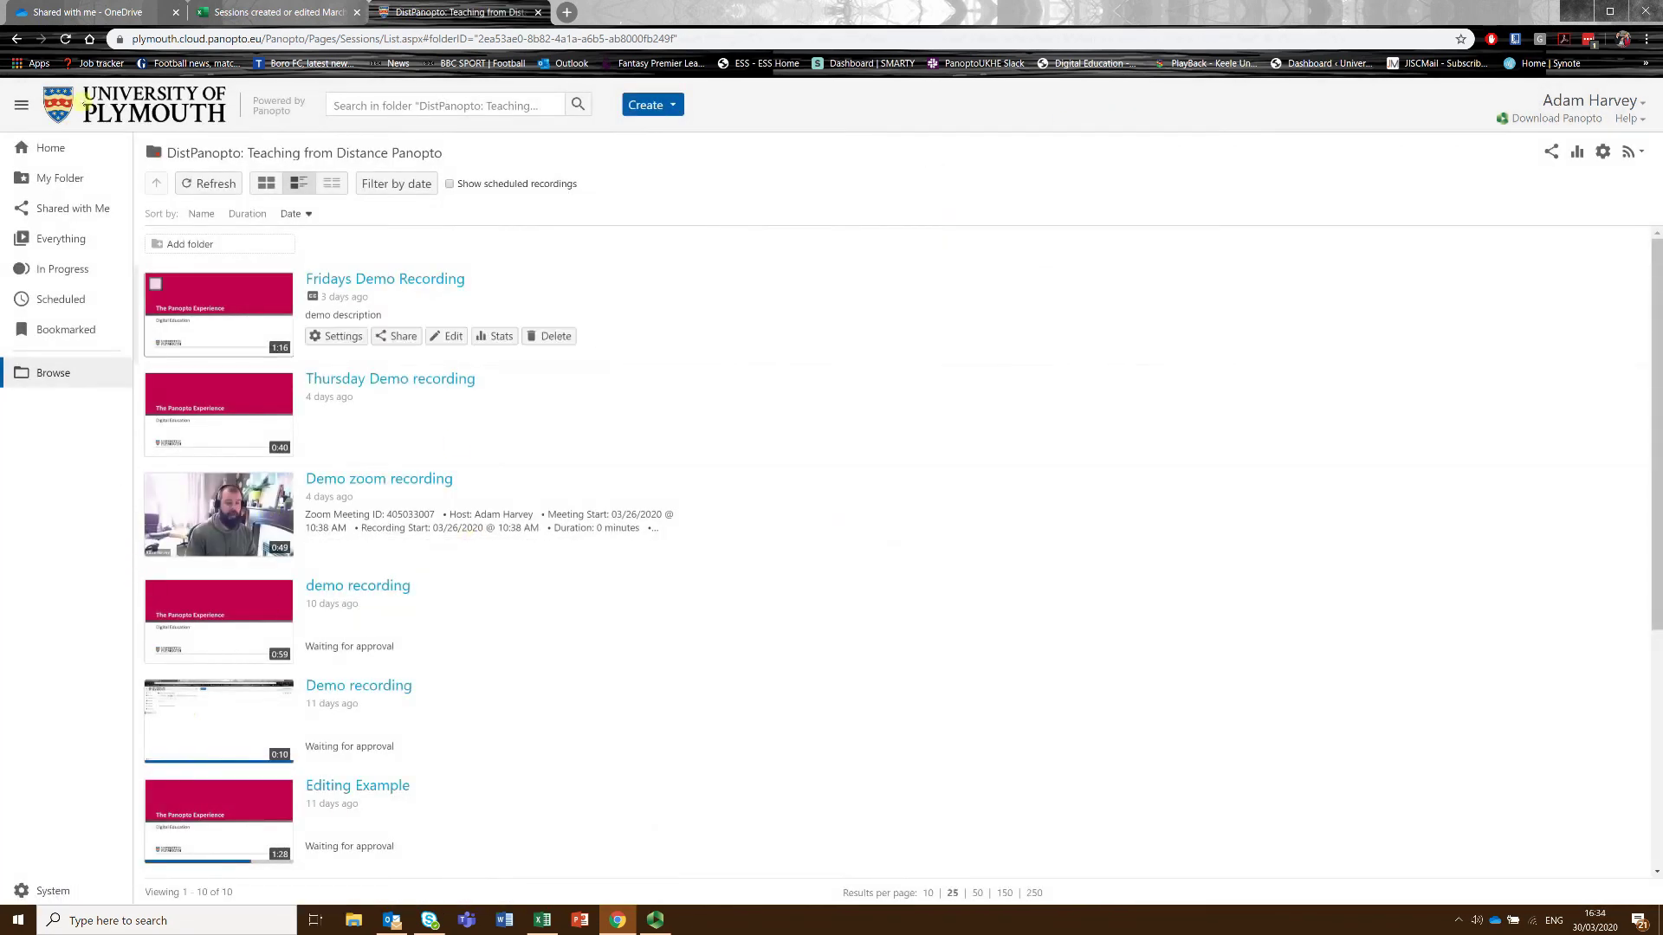
pyautogui.click(65, 39)
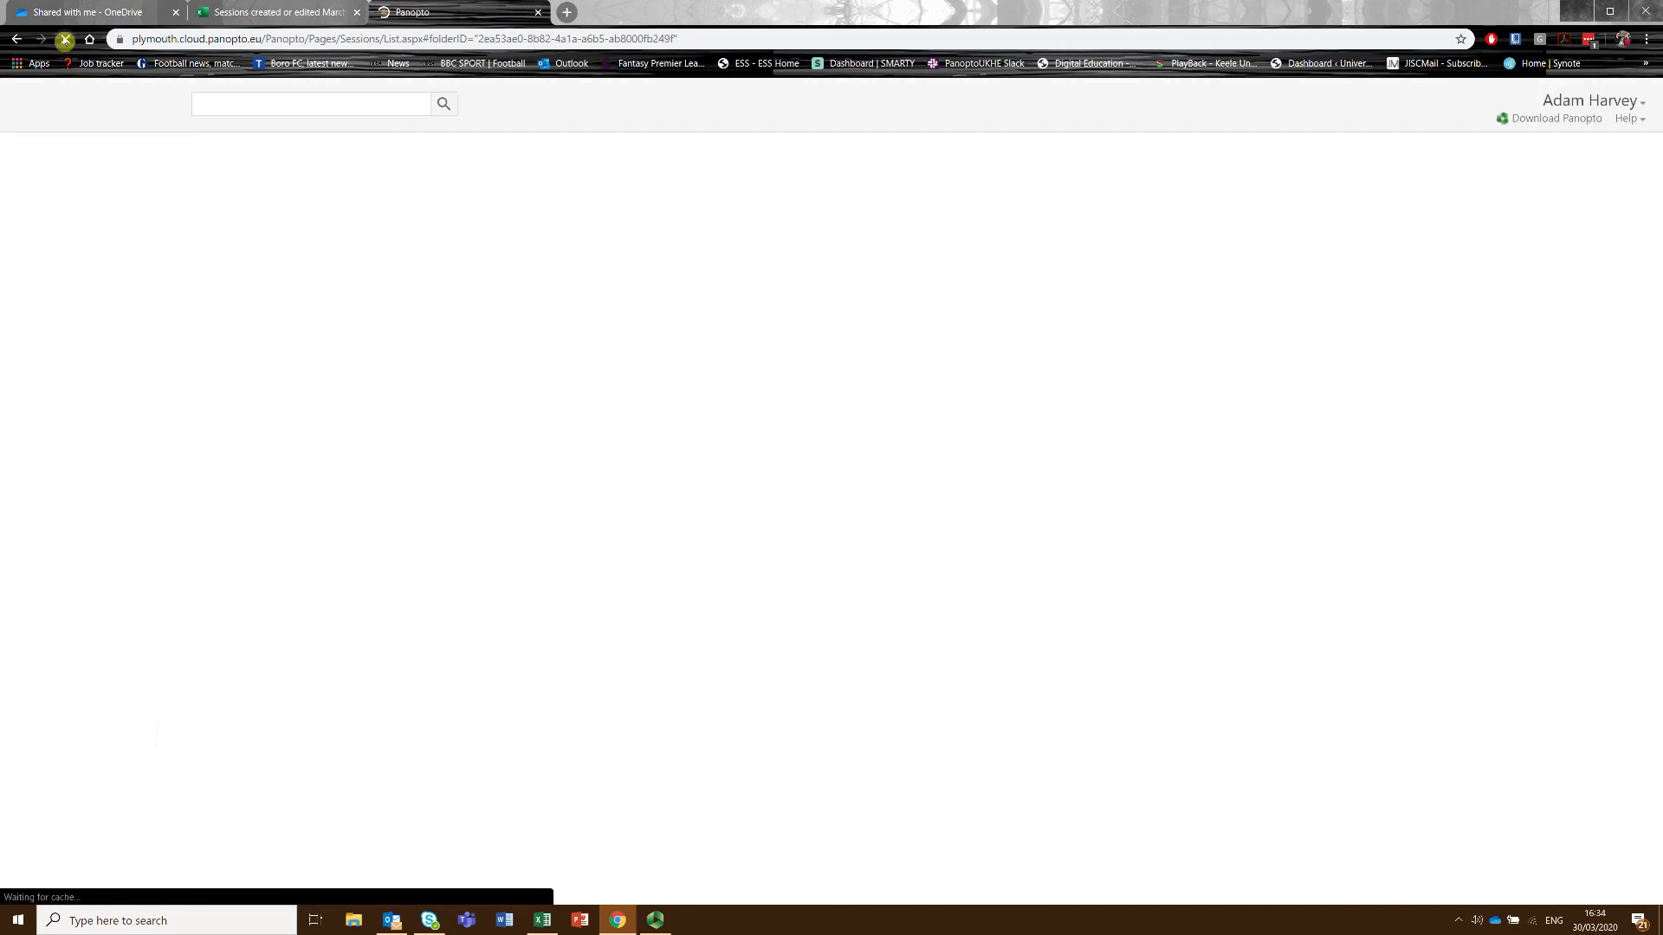
pyautogui.click(343, 549)
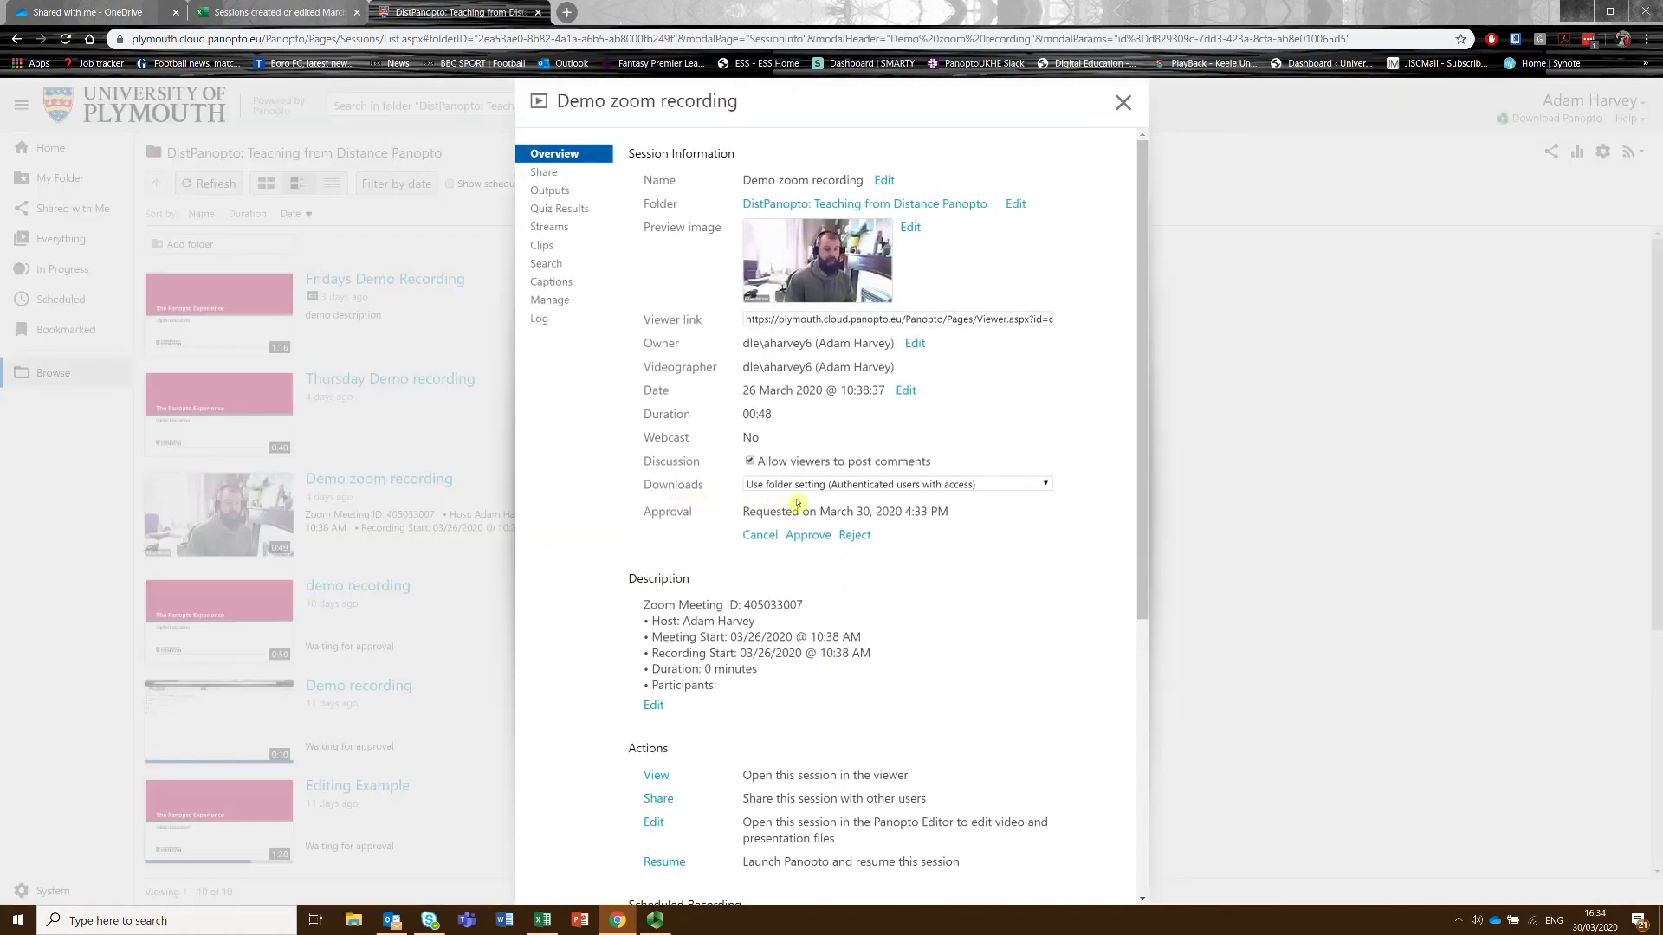
pyautogui.click(808, 536)
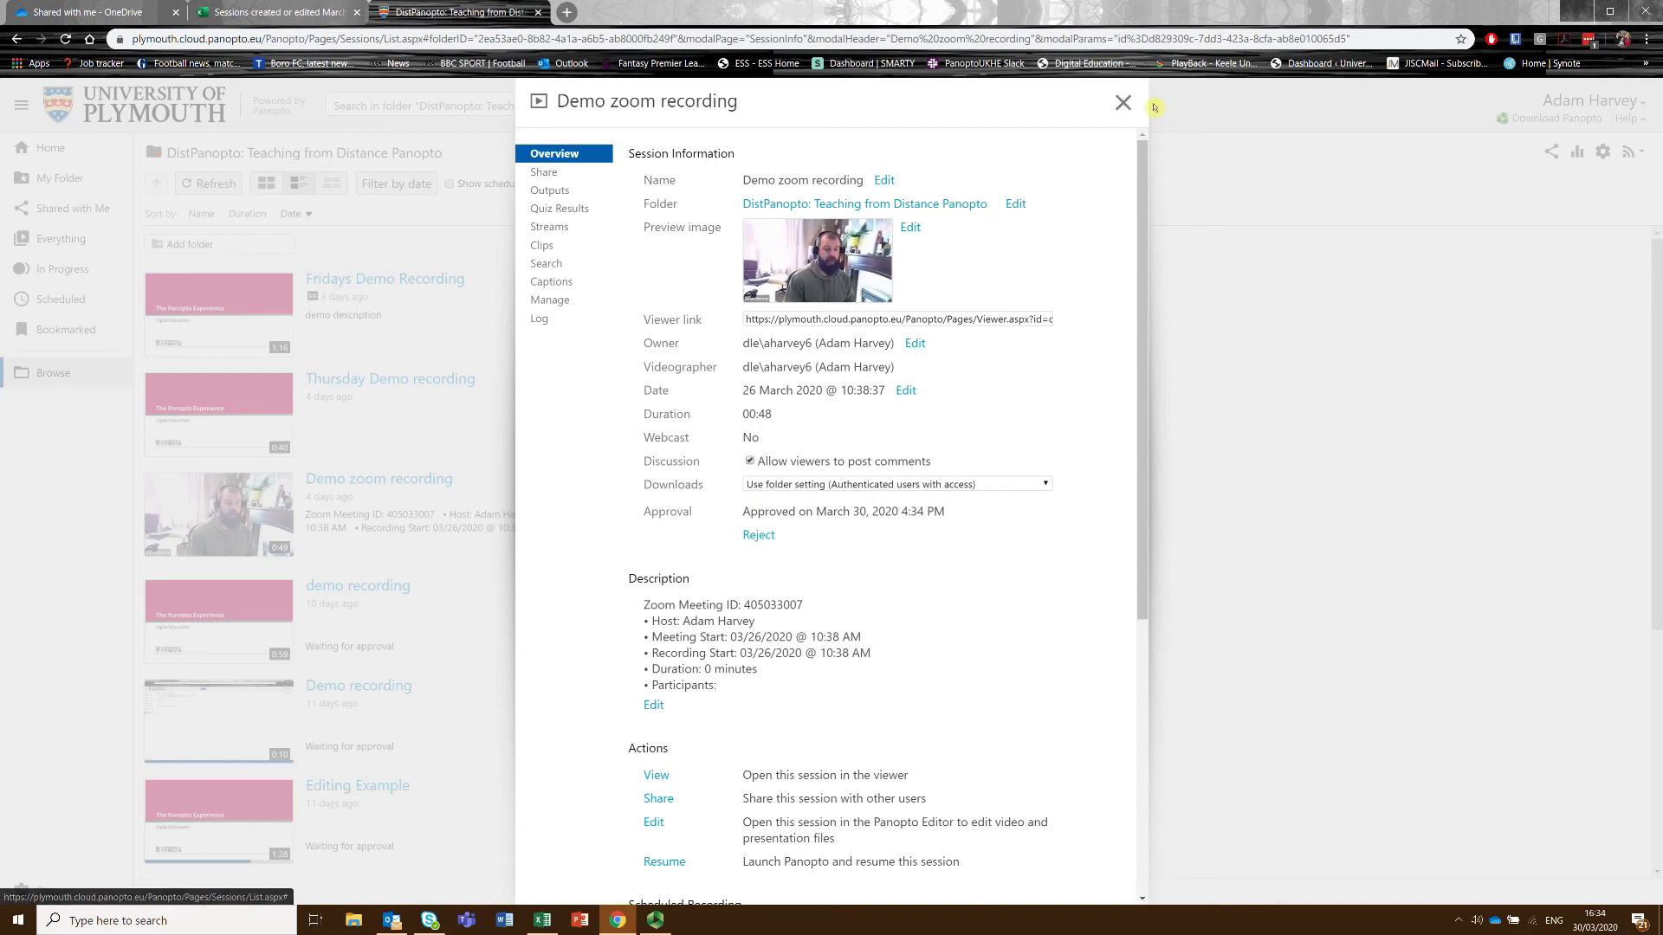
pyautogui.click(1122, 104)
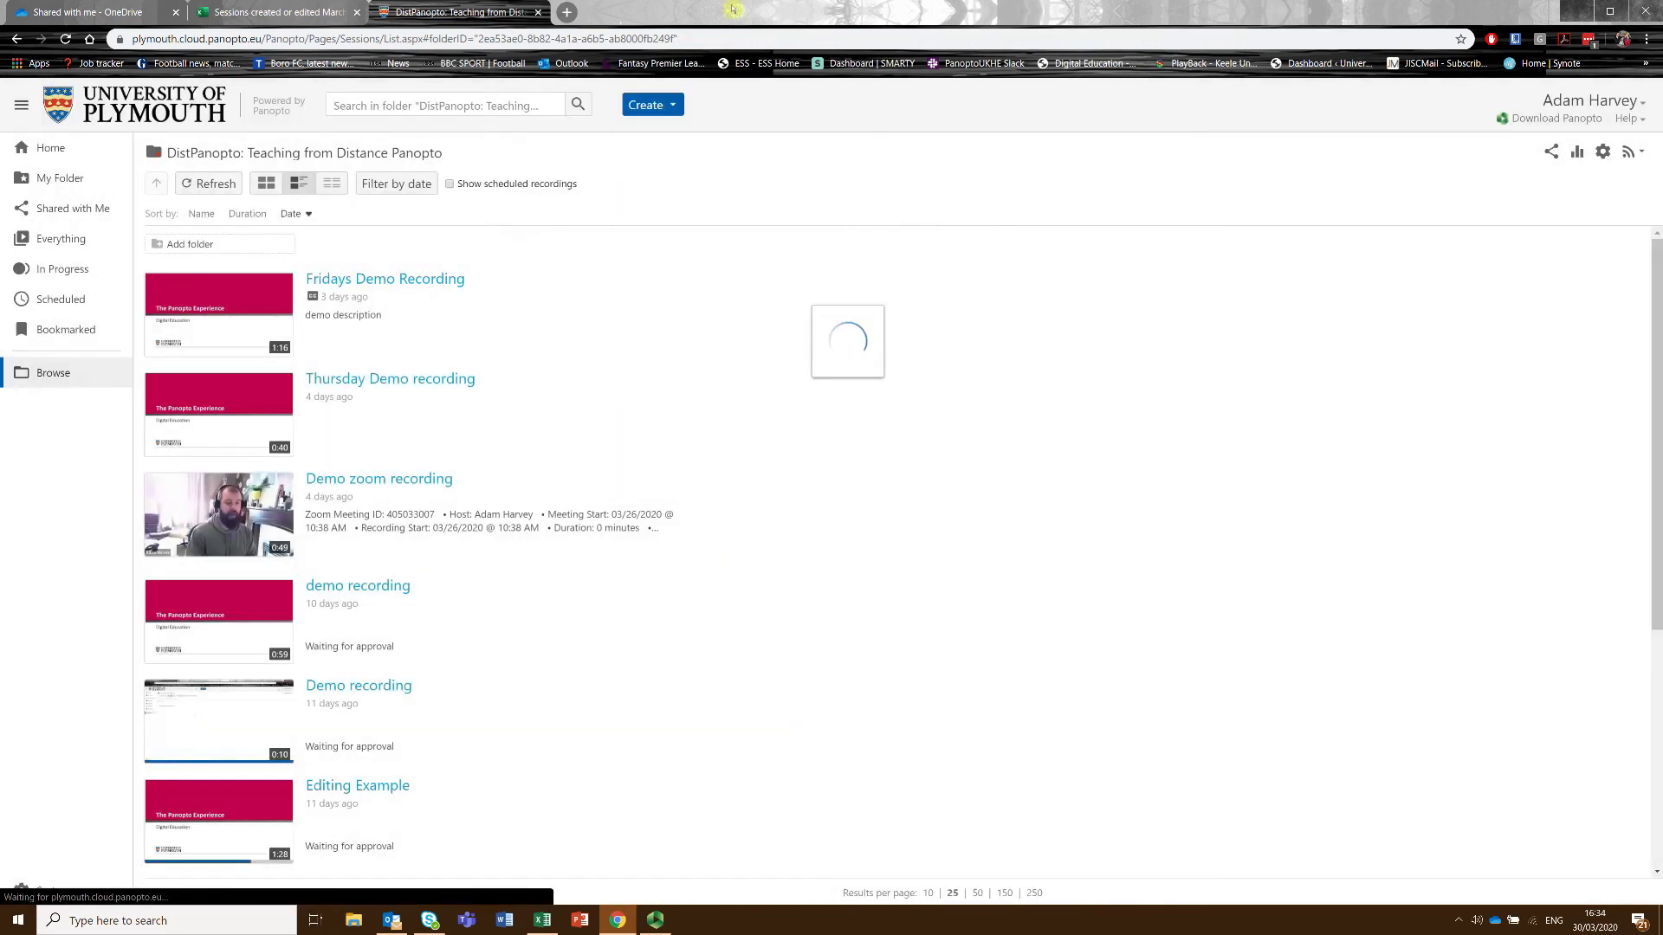
# Switch to the DLE and, in the Teaching from Distance Panopto course, open the Demo zoom recording and dismiss the viewer's notice banner.
pyautogui.click(566, 12)
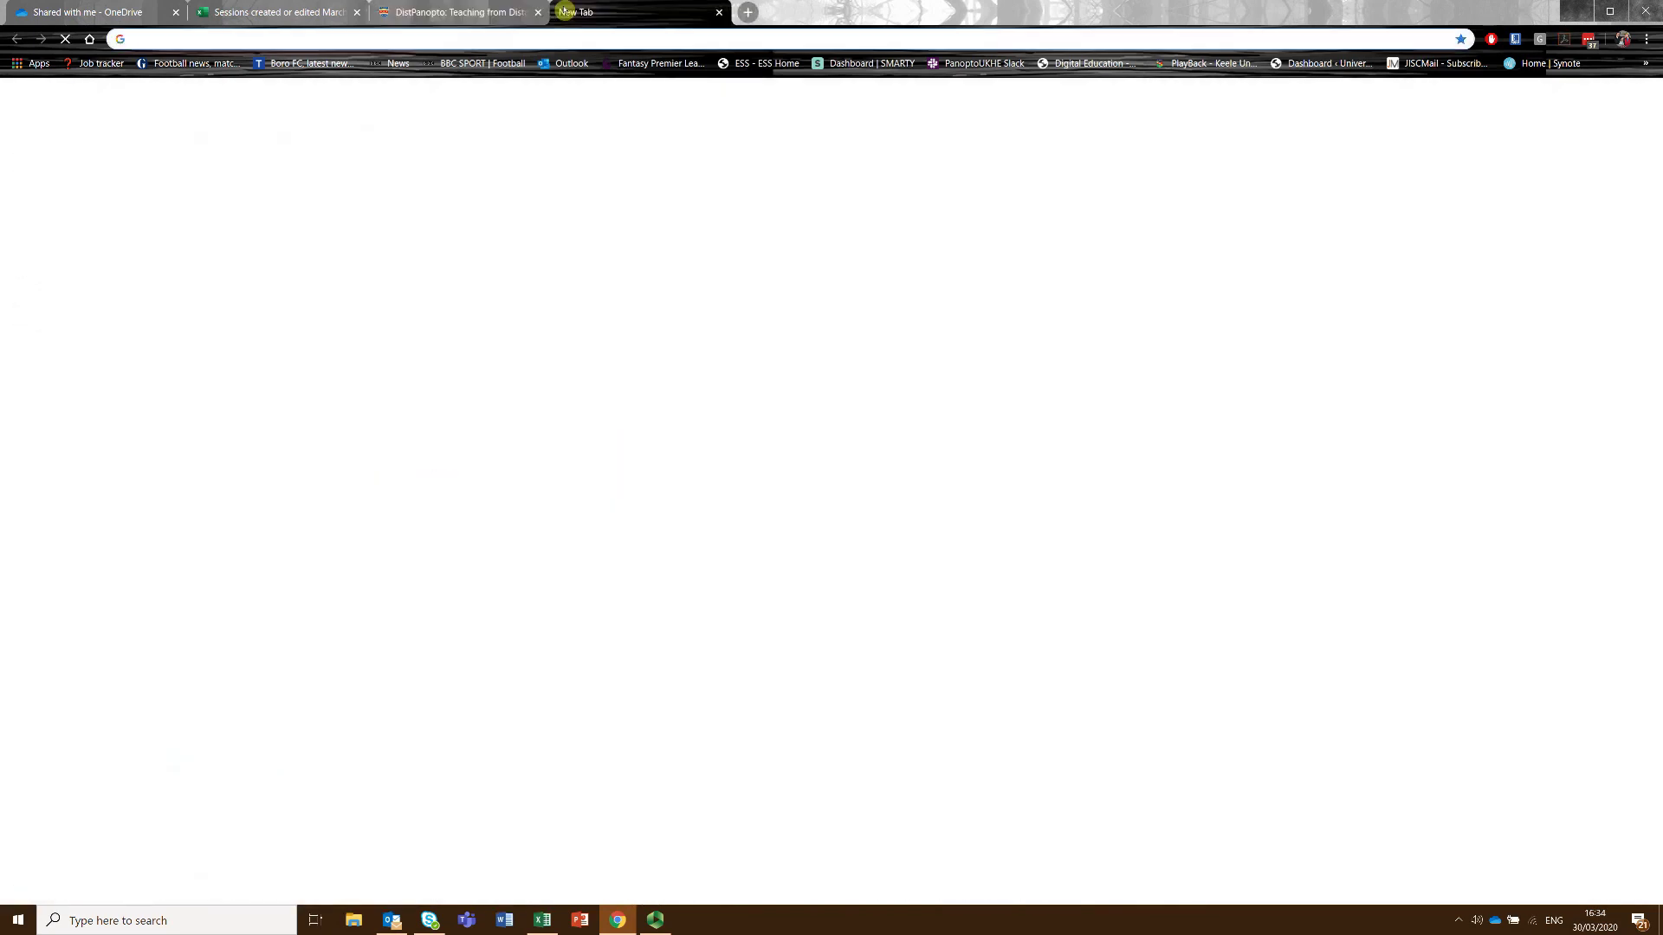
pyautogui.write('dle')
pyautogui.press('Return')
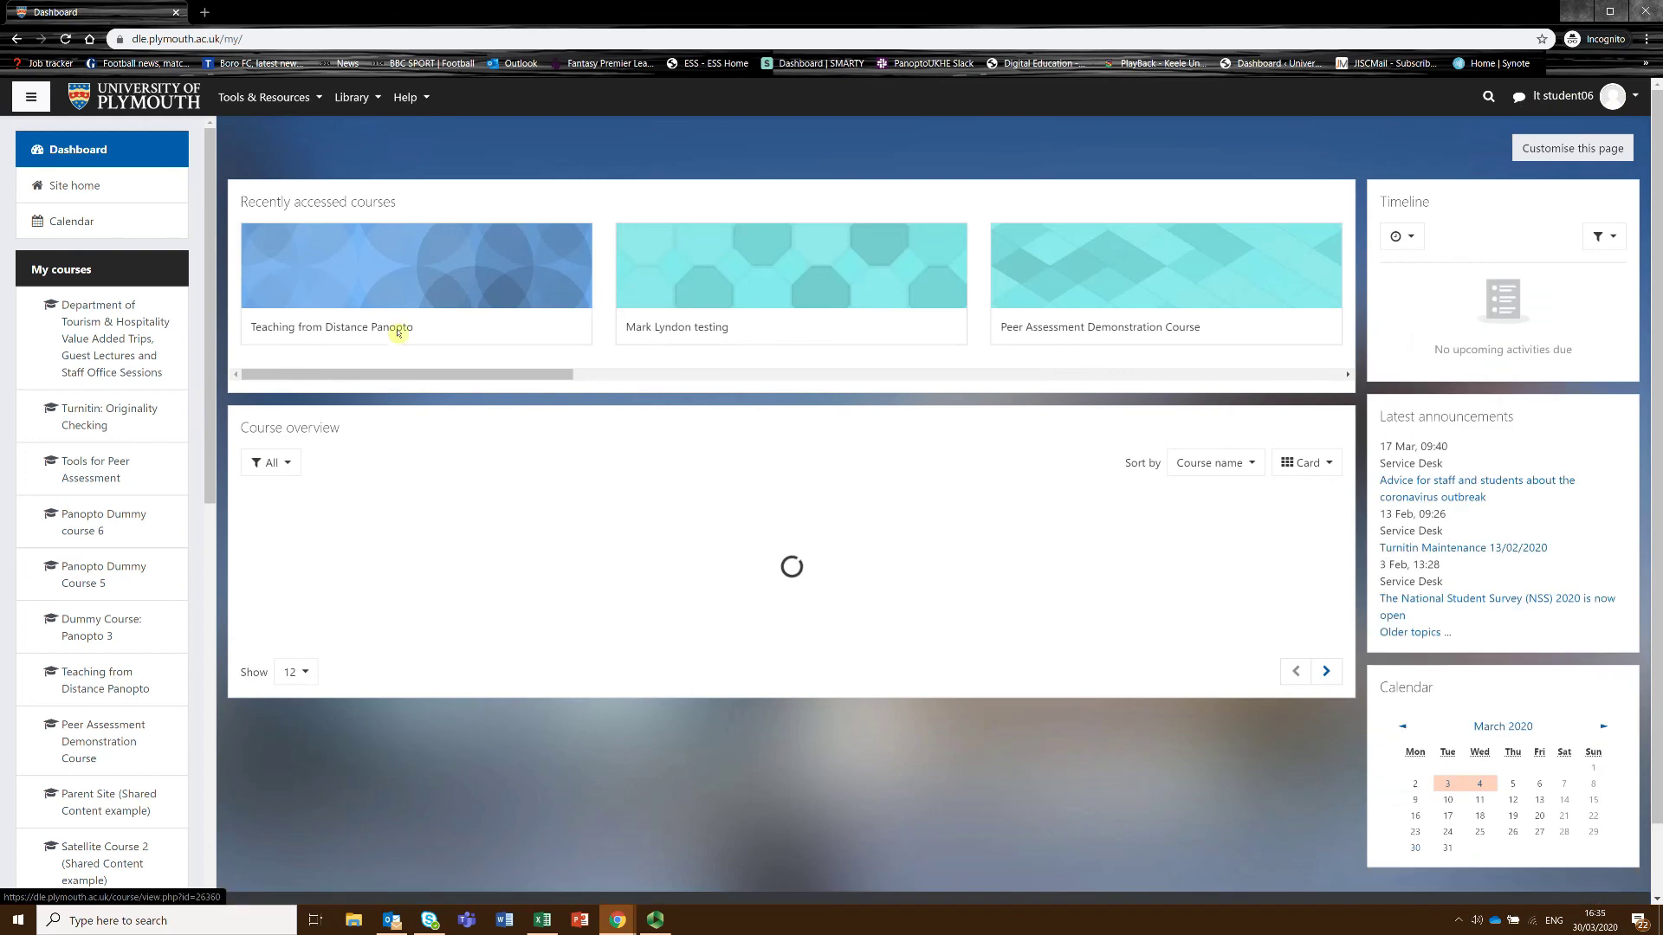
pyautogui.click(301, 328)
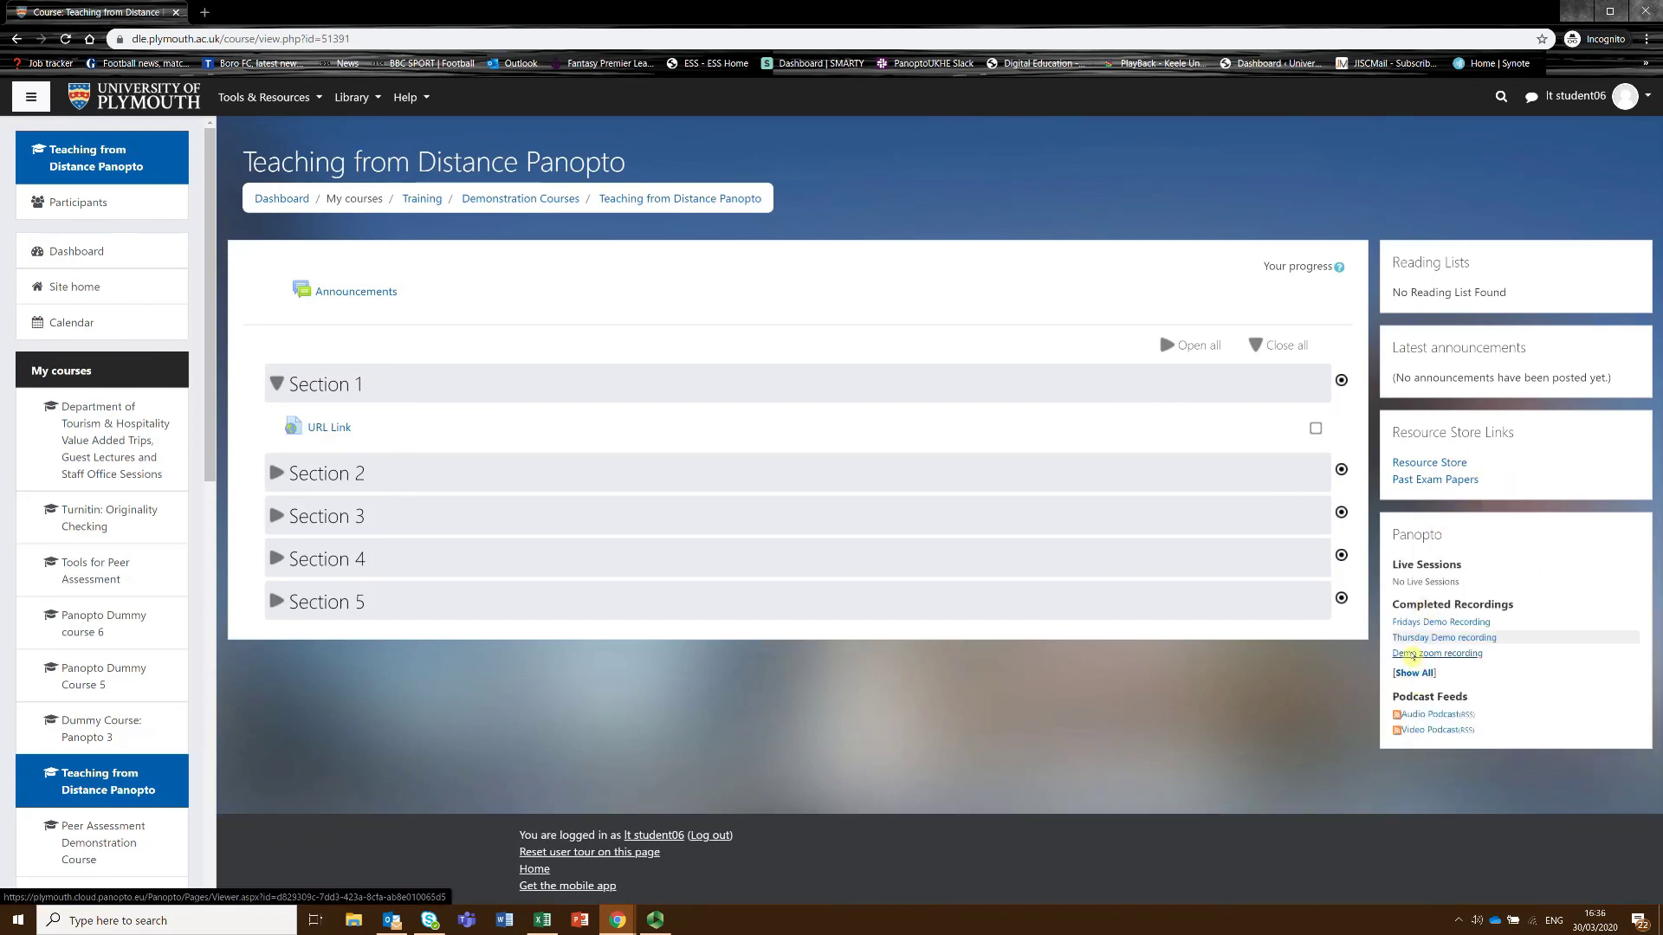
pyautogui.click(1408, 654)
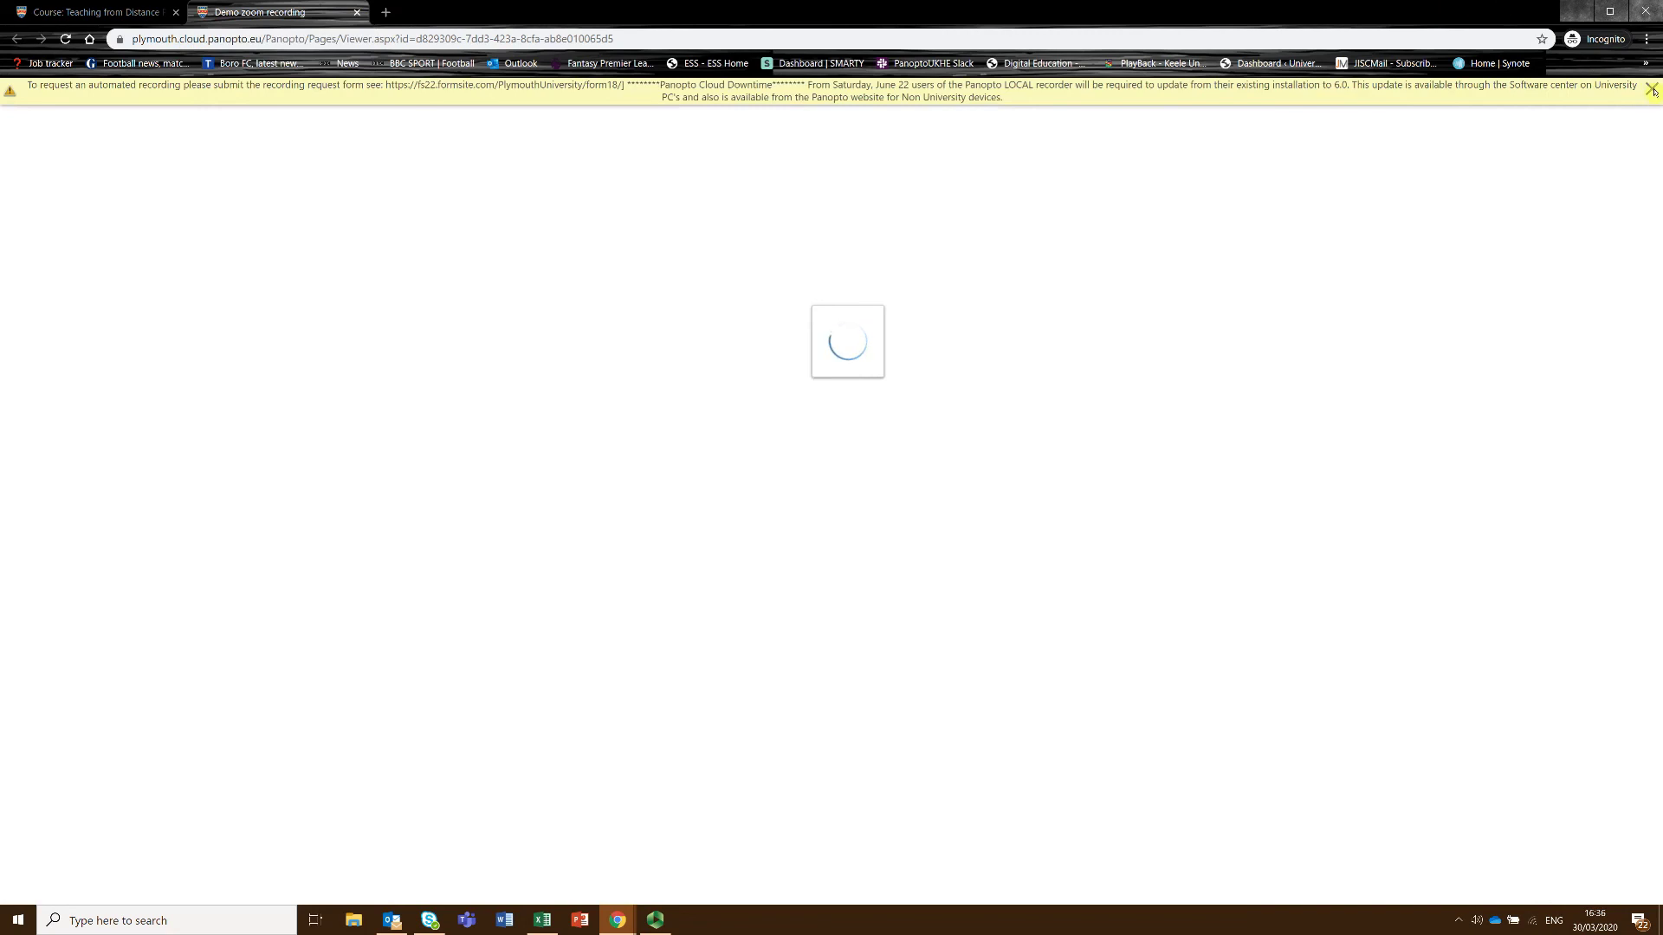
pyautogui.click(1652, 91)
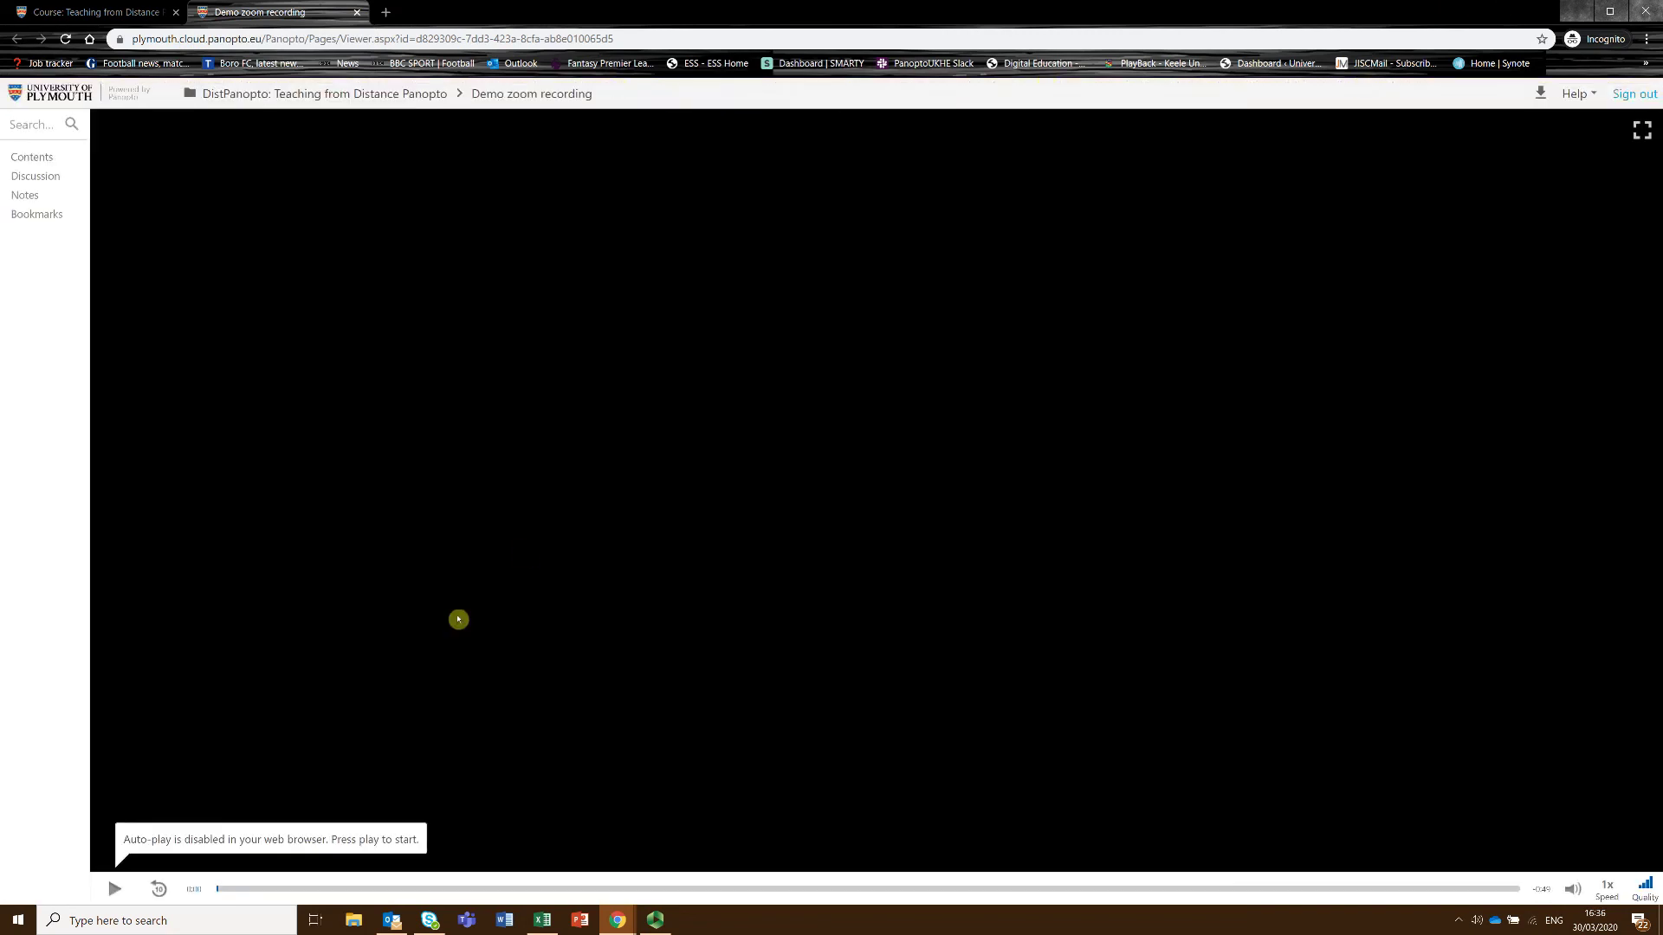